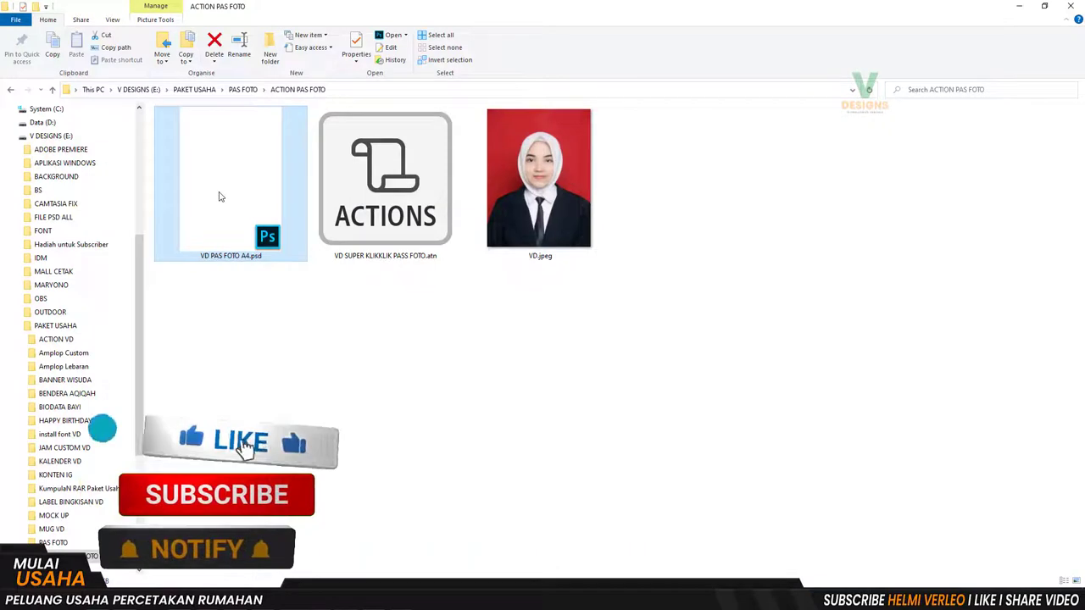
Open the VD PAS FOTO A4 template PSD from the ACTION PAS FOTO folder in Photoshop.
right_click(219, 196)
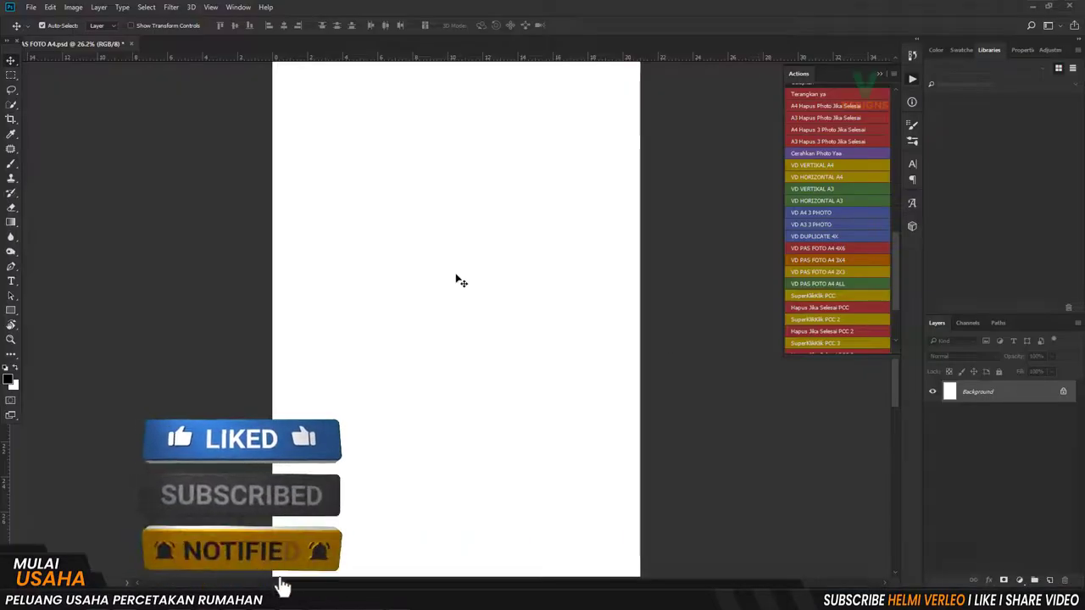
scroll(457, 272, down, 1)
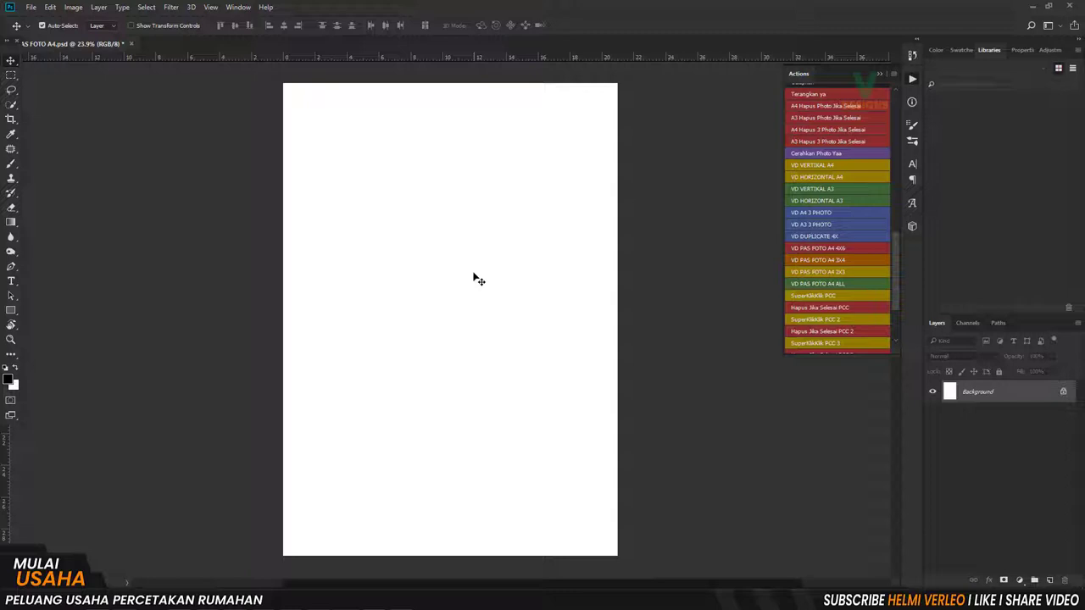
Add preset guides to the A4 sheet and download IMG_1560 copy.JPG from WhatsApp.
key(ctrl+semicolon)
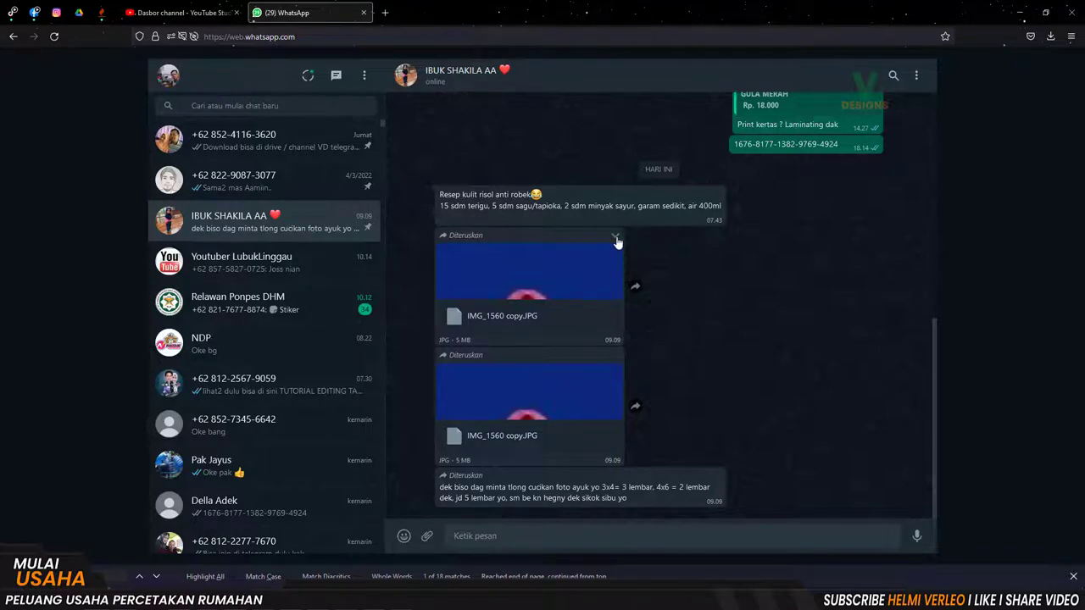
click(616, 240)
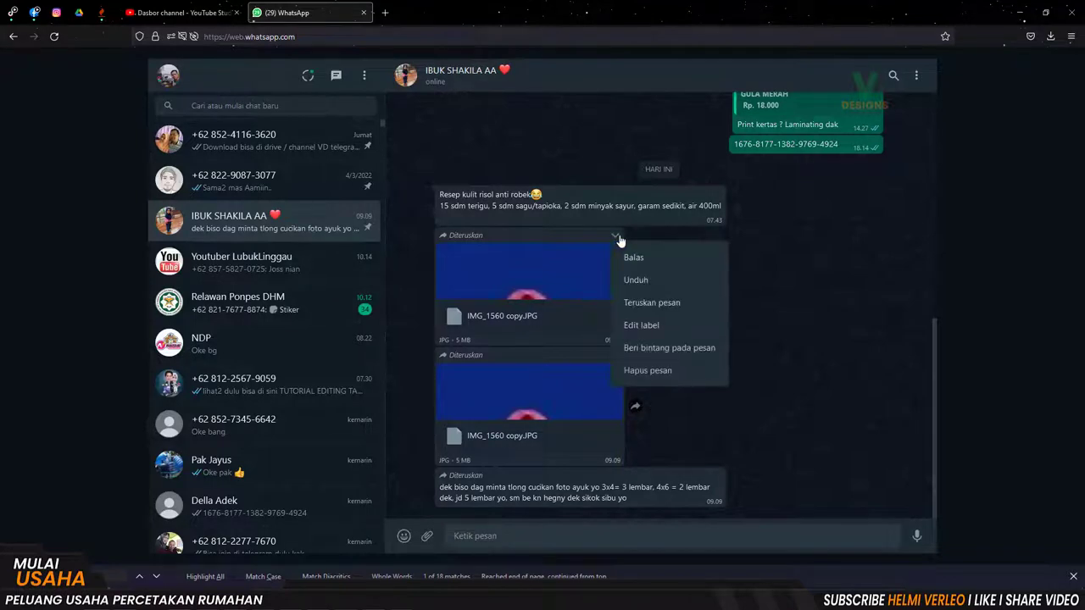
click(650, 279)
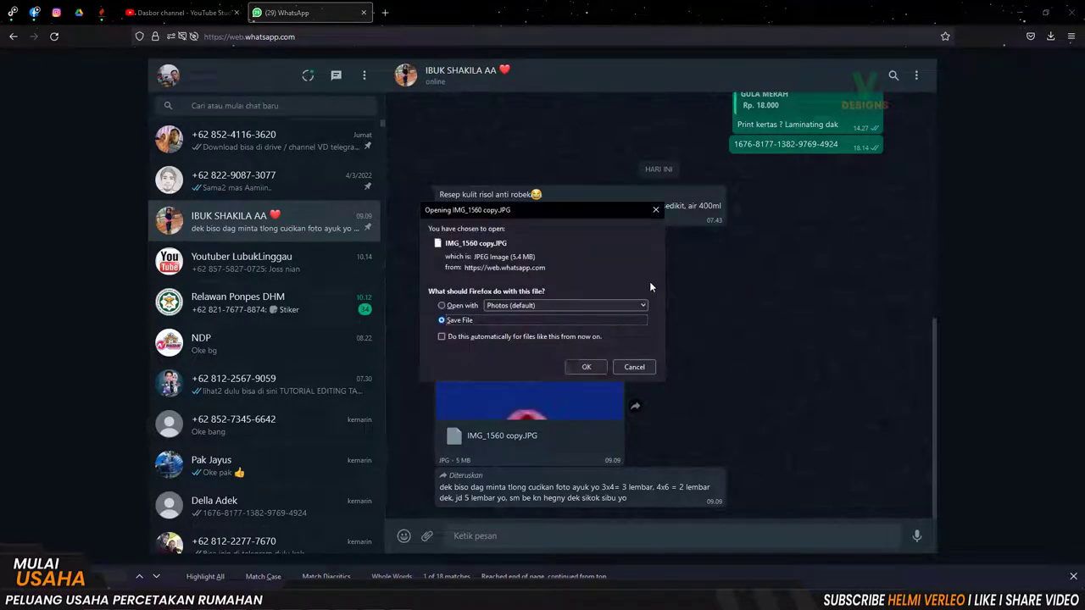
click(586, 366)
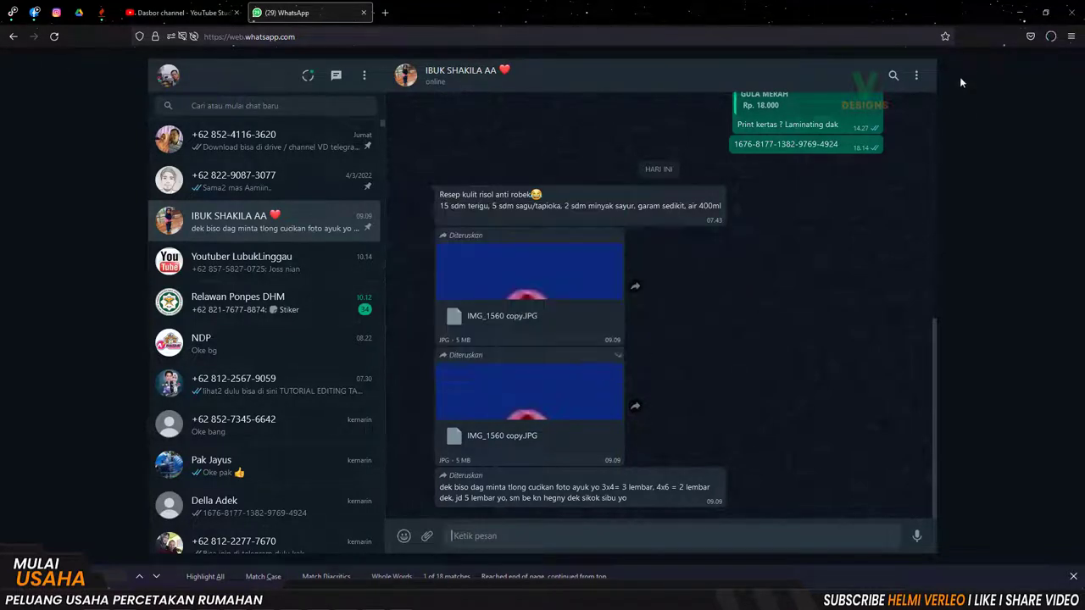
Show the downloaded IMG_1560 copy.JPG in its folder and drag it into the A4 document.
click(1051, 36)
click(1044, 66)
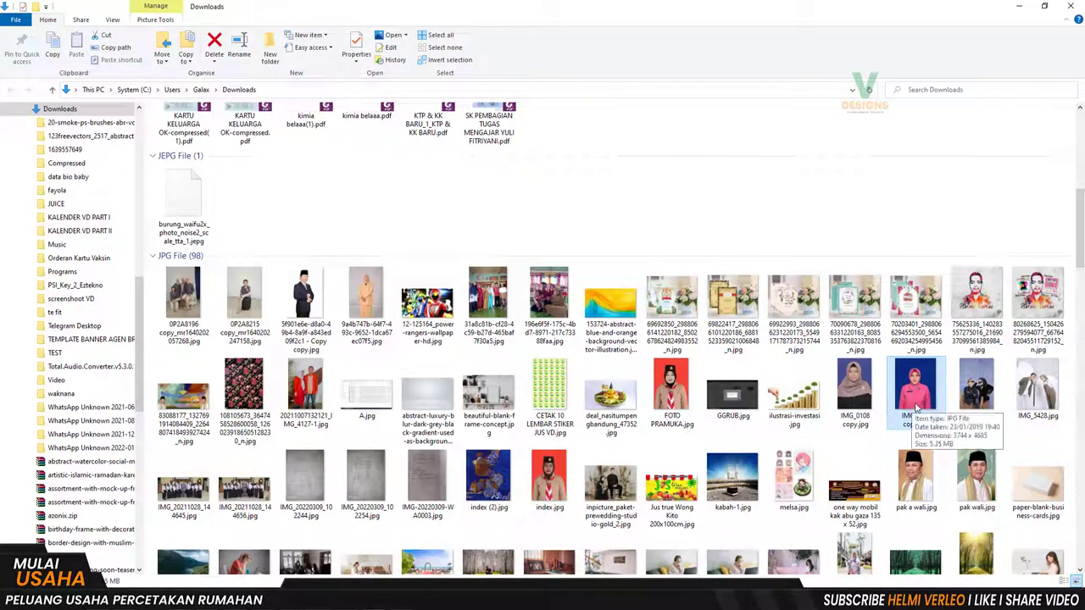
mouse_move(914, 408)
mouse_down()
mouse_move(371, 573)
mouse_move(449, 330)
mouse_up()
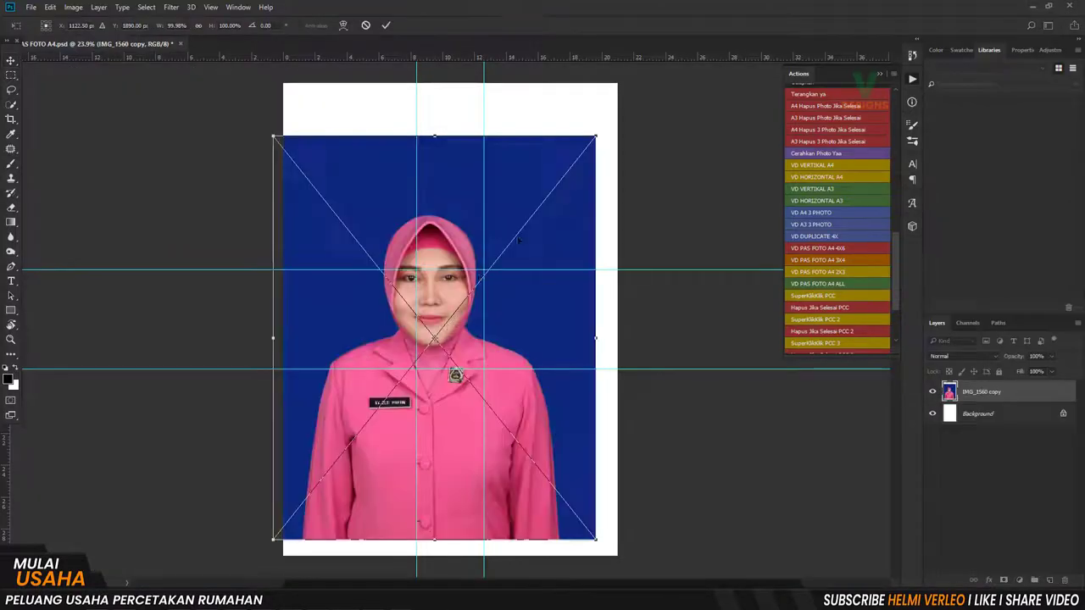
Scale the placed photo down to about a third and move it toward the guide crossing.
drag(596, 137, 485, 274)
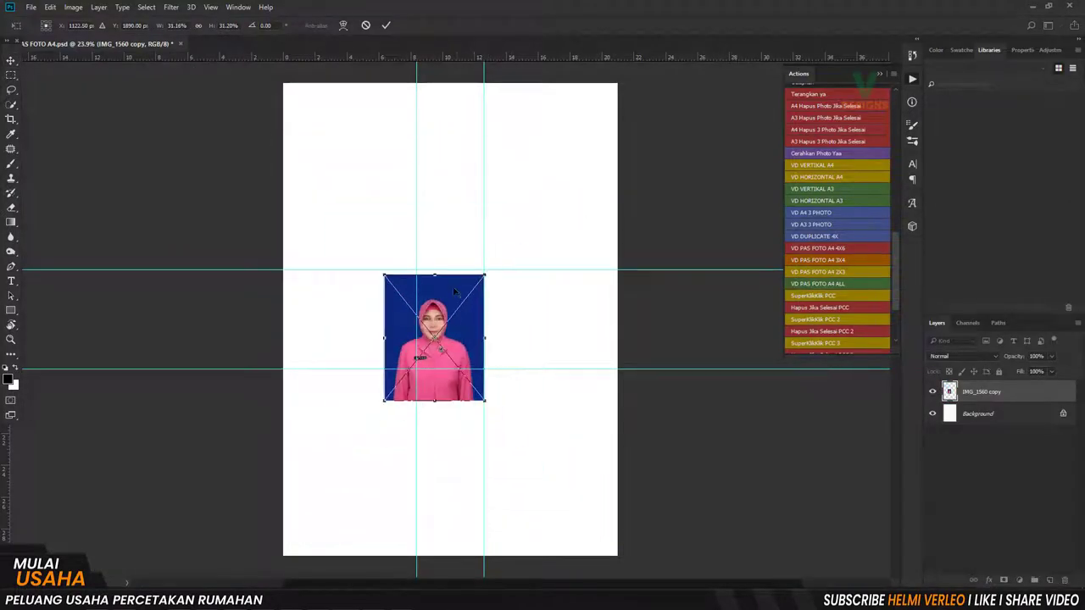
mouse_move(444, 305)
mouse_down()
mouse_move(470, 282)
mouse_move(459, 281)
mouse_up()
scroll(470, 280, up, 1)
scroll(470, 281, up, 1)
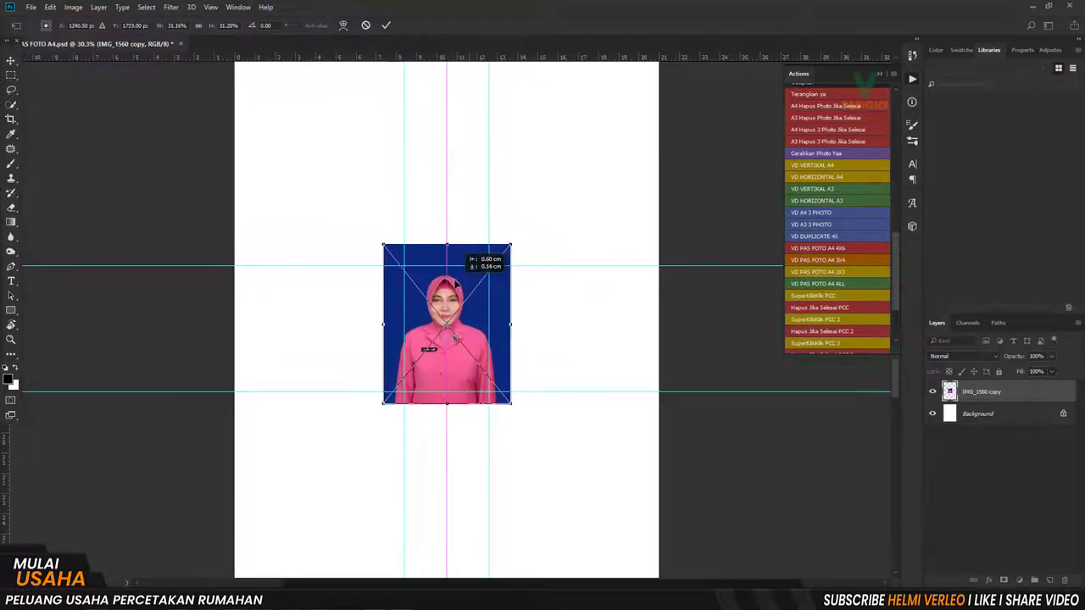
drag(511, 245, 509, 251)
scroll(455, 280, up, 2)
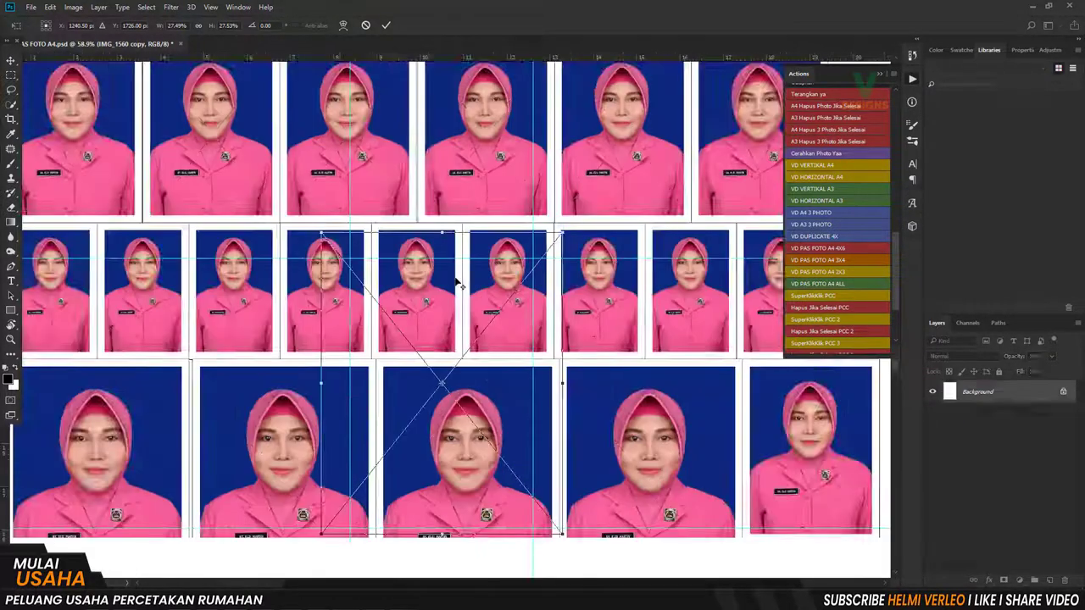
scroll(455, 281, up, 3)
scroll(466, 212, down, 2)
drag(598, 444, 585, 435)
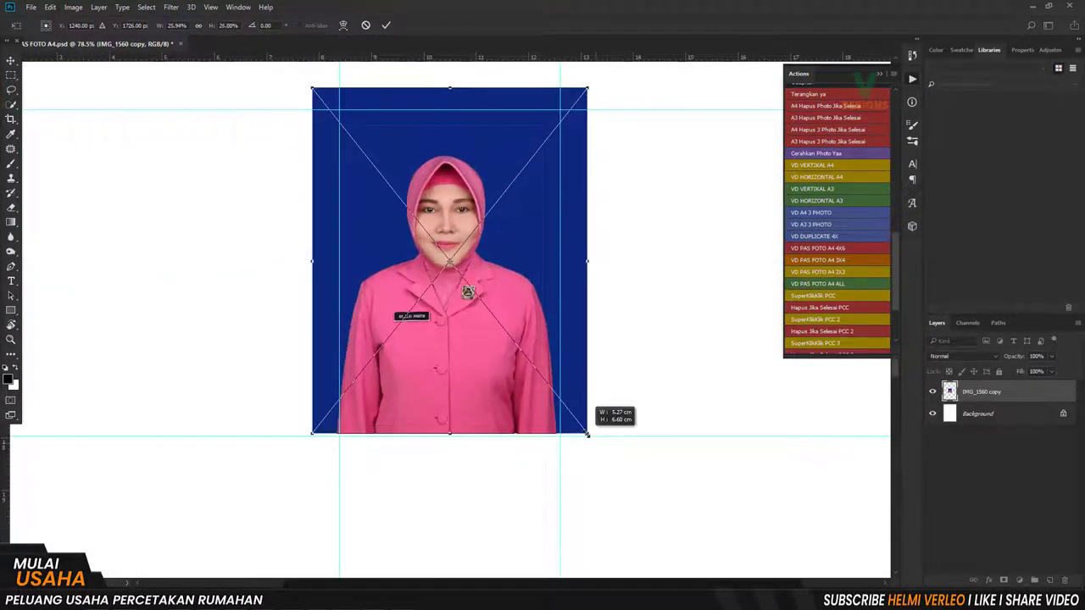
scroll(520, 365, down, 1)
drag(519, 296, 519, 300)
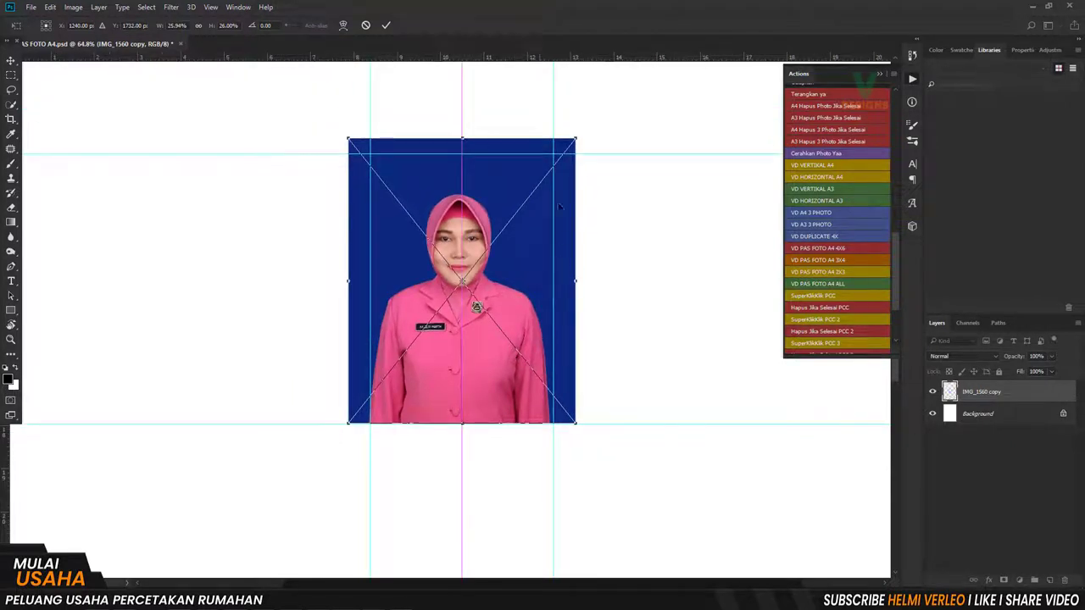
Fine-tune the photo to fit between the guides and commit it at about 28%.
drag(575, 138, 583, 122)
drag(573, 228, 577, 227)
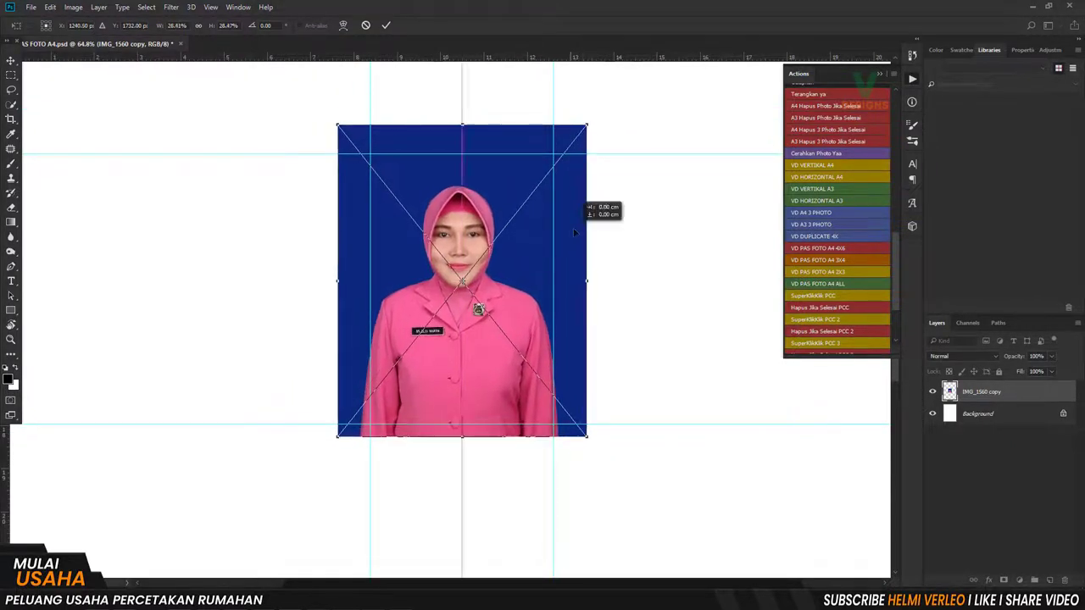
key(Right)
key(Right)
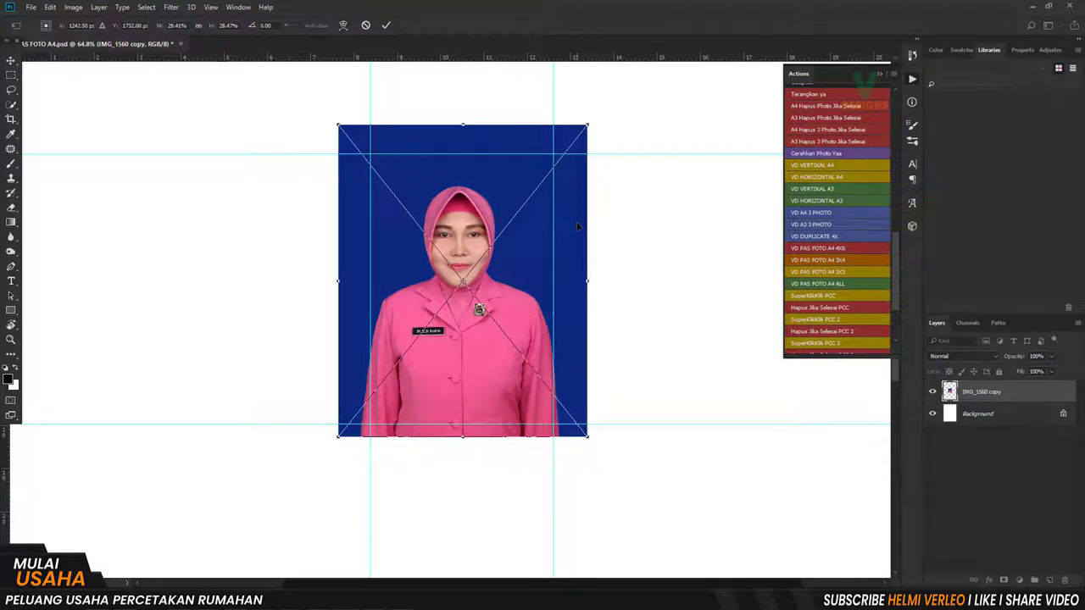
key(Right)
key(Right)
key(Right)
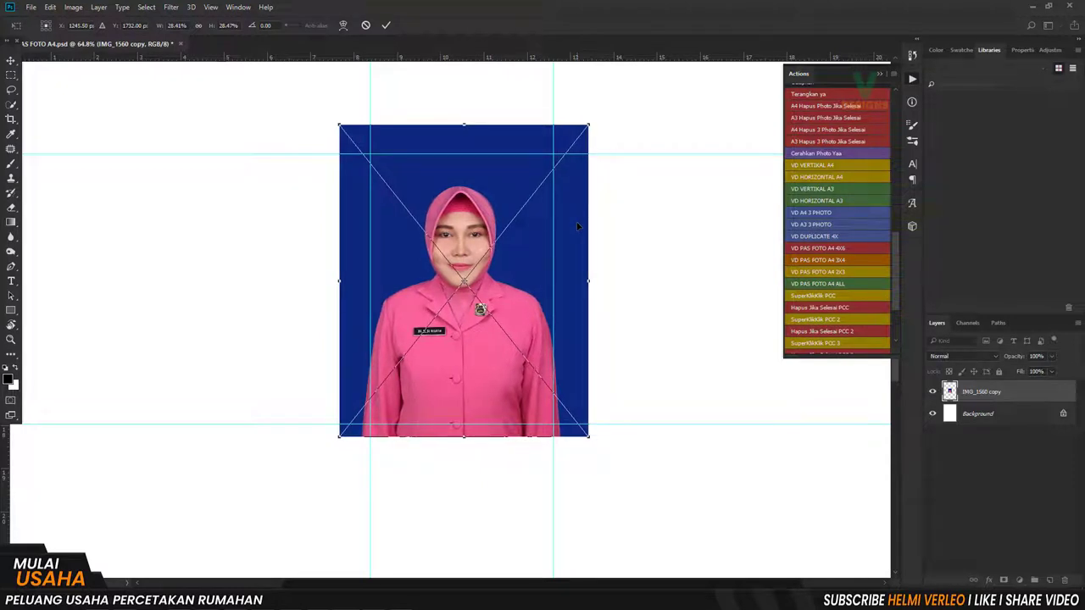
key(Up)
key(Up)
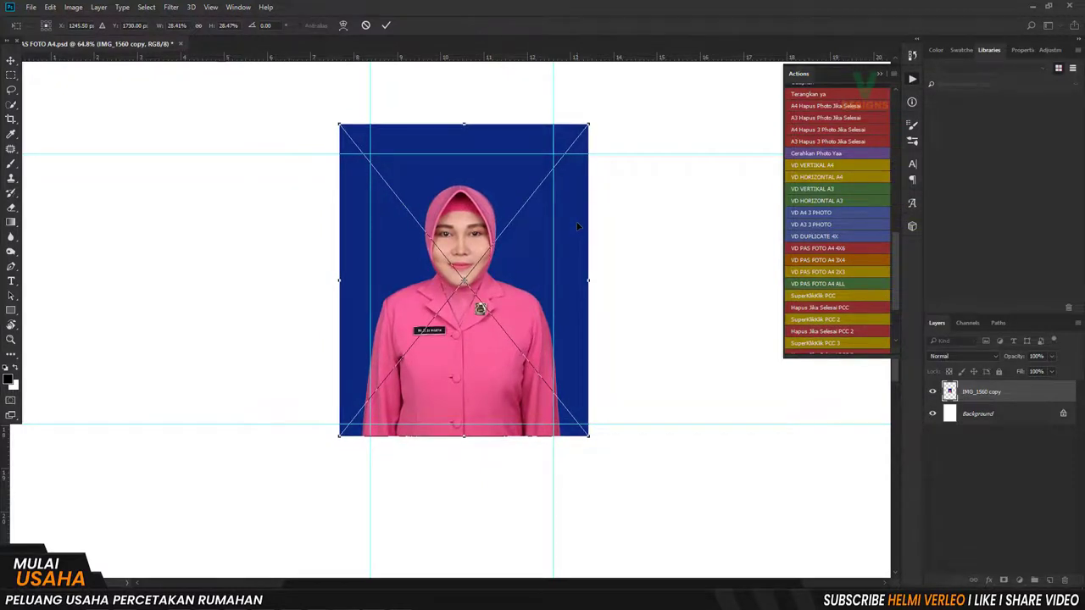
key(Return)
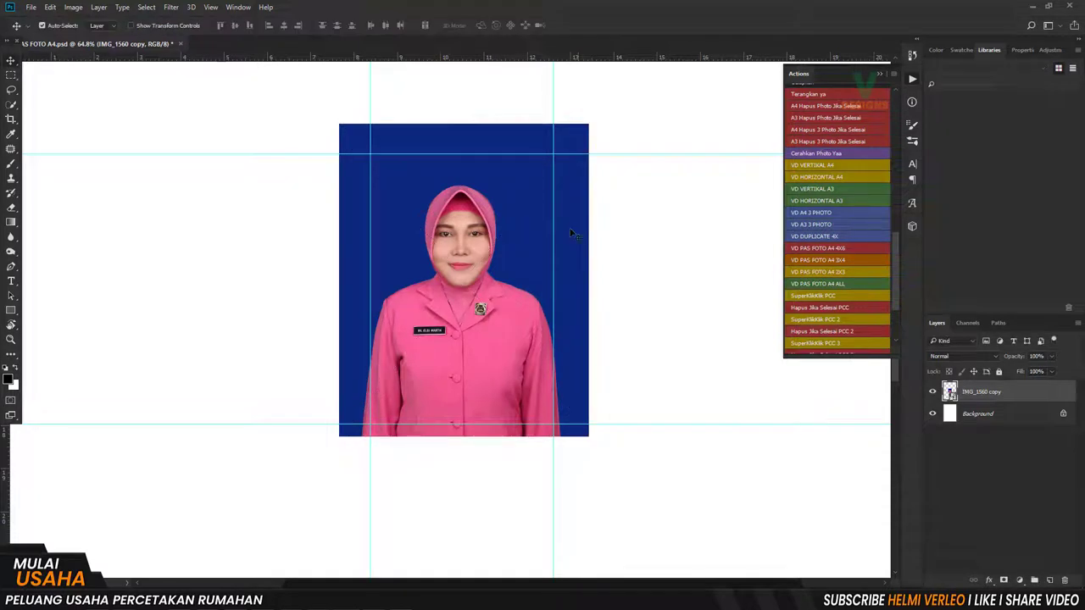
scroll(527, 253, down, 2)
scroll(527, 253, down, 1)
scroll(527, 252, down, 1)
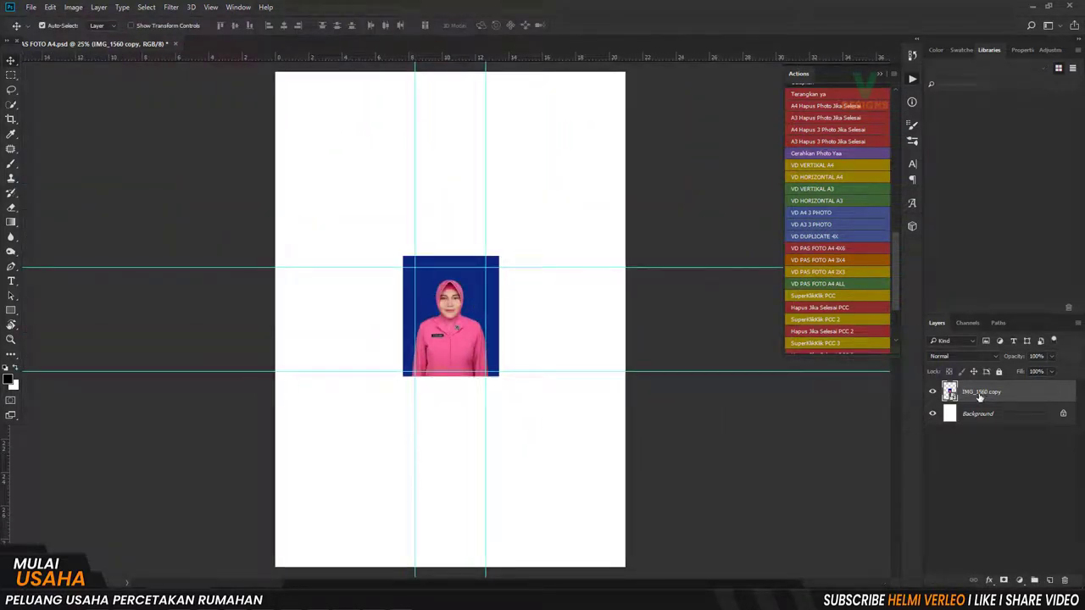
Rename the photo layer to VD and run the VD PAS FOTO A4 ALL action.
double_click(979, 394)
text(VD)
key(Return)
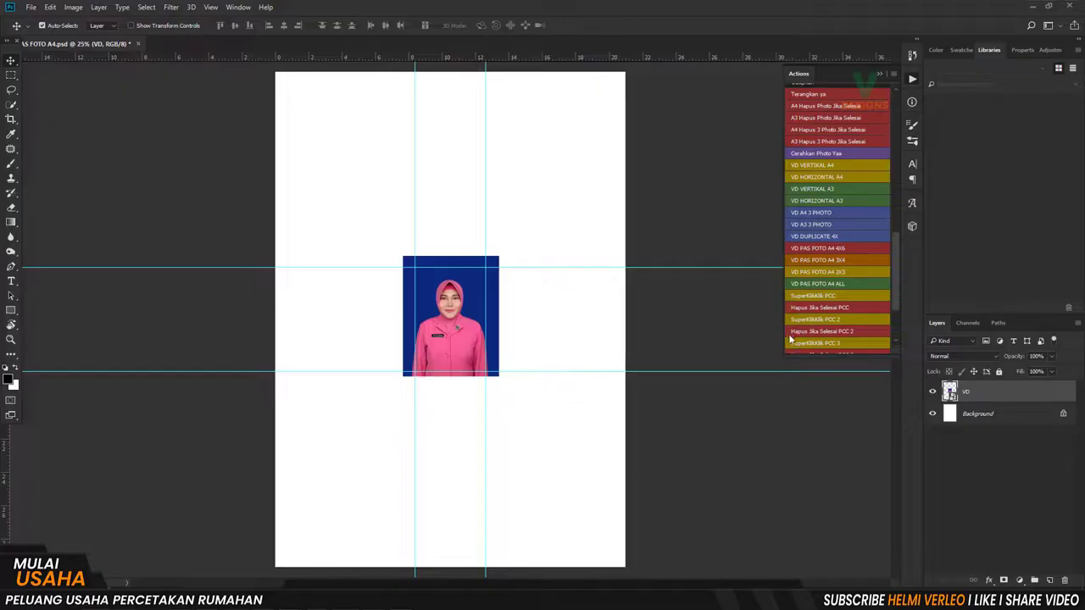
click(819, 286)
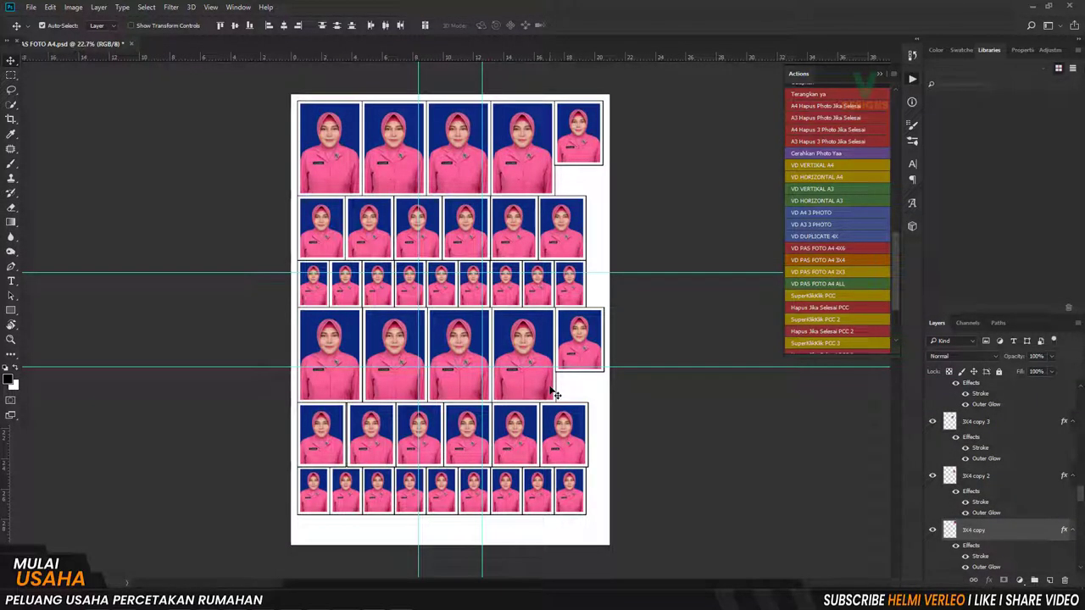
Hide the guides and delete the three 2X3 photo layers.
key(ctrl+semicolon)
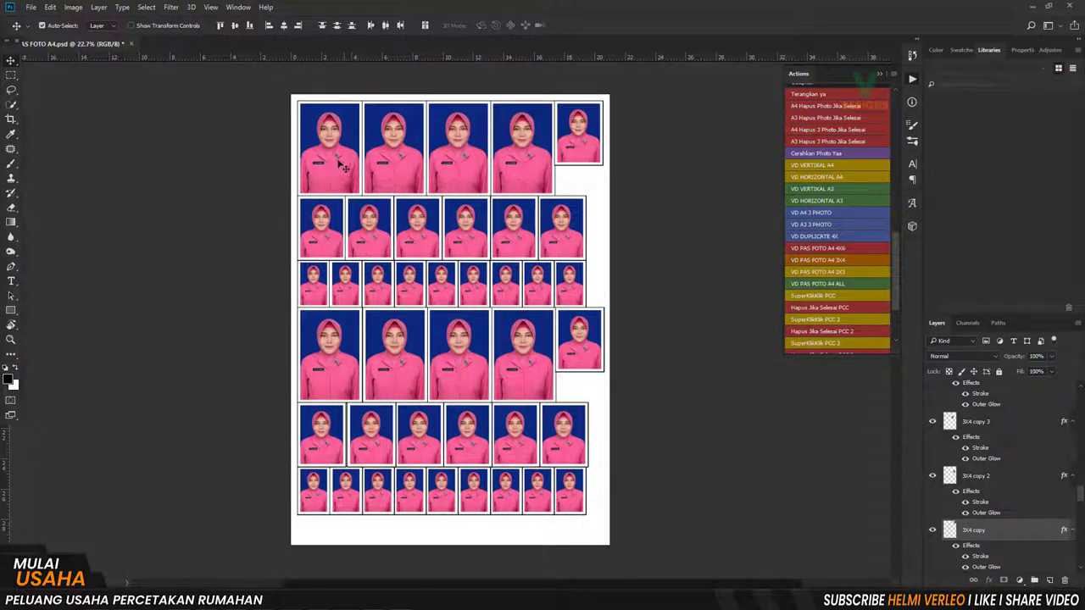
drag(329, 160, 329, 160)
click(585, 183)
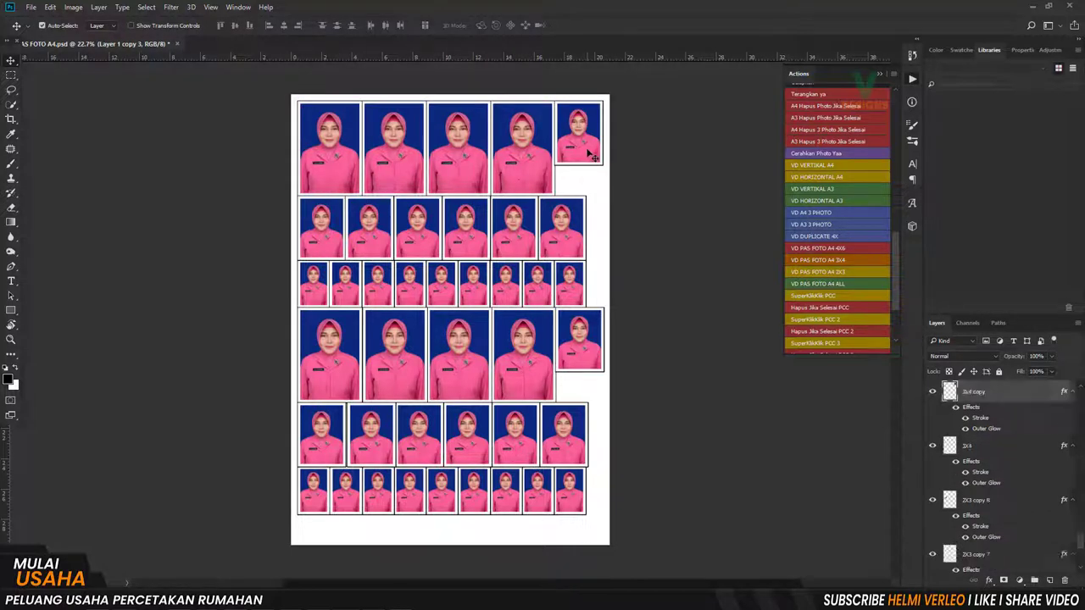
drag(589, 146, 590, 146)
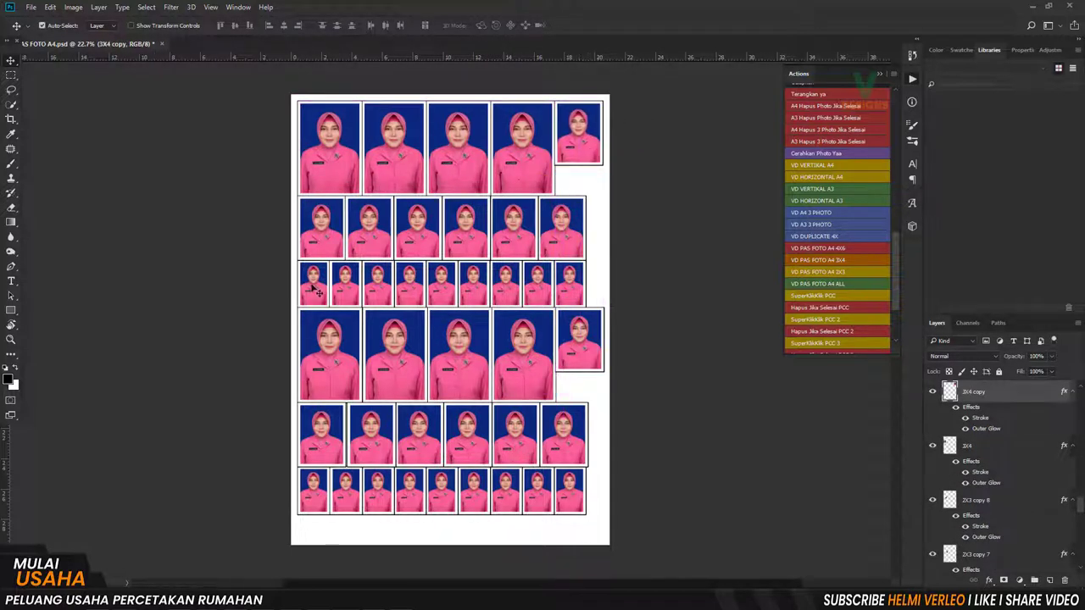
mouse_move(325, 290)
mouse_down()
mouse_move(303, 290)
mouse_move(325, 290)
mouse_up()
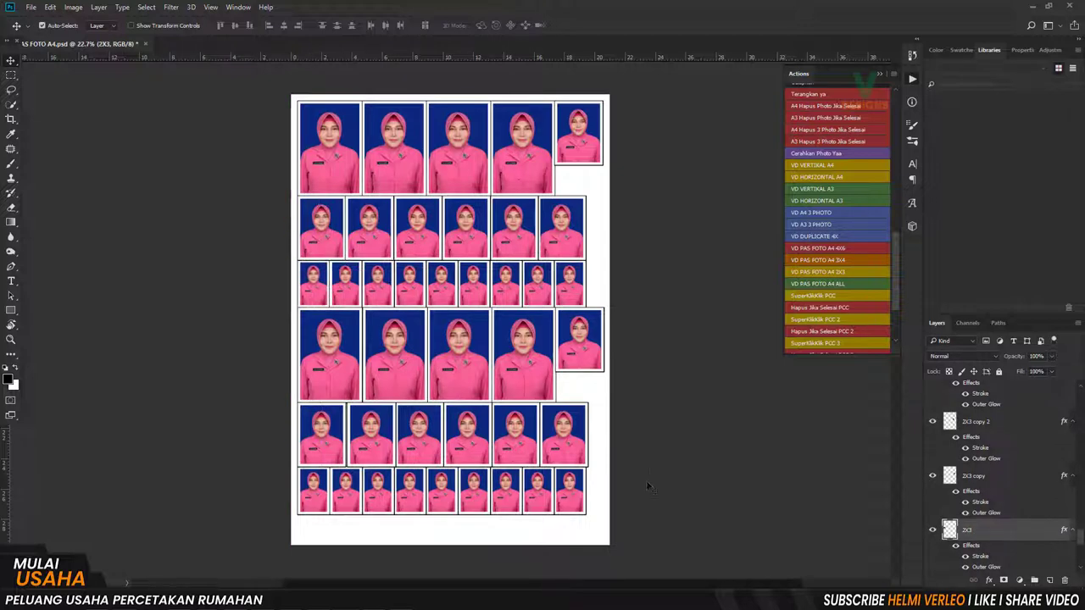
drag(607, 511, 266, 248)
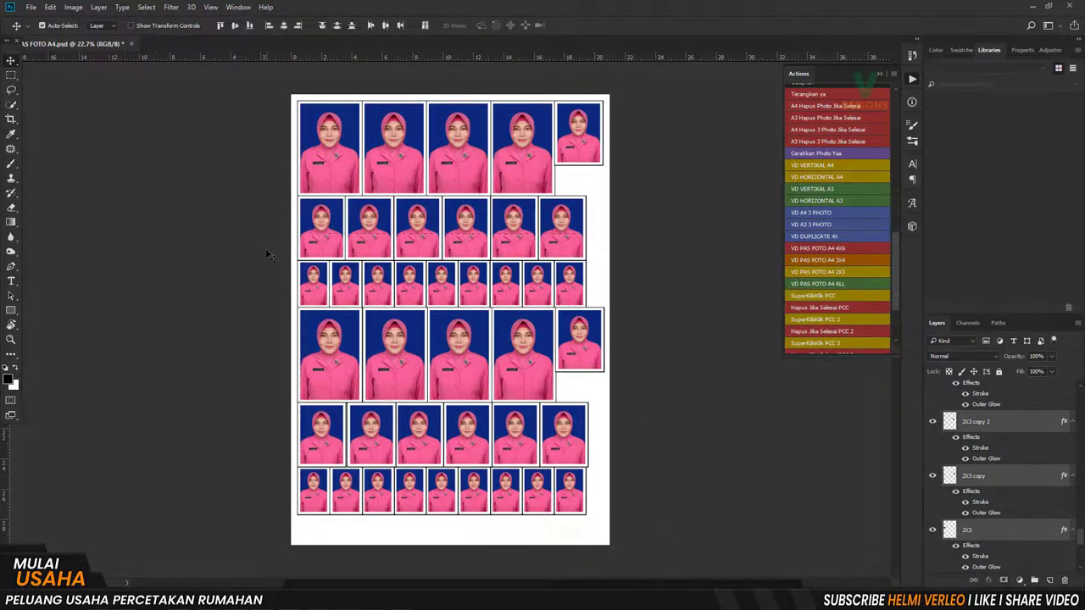
key(Delete)
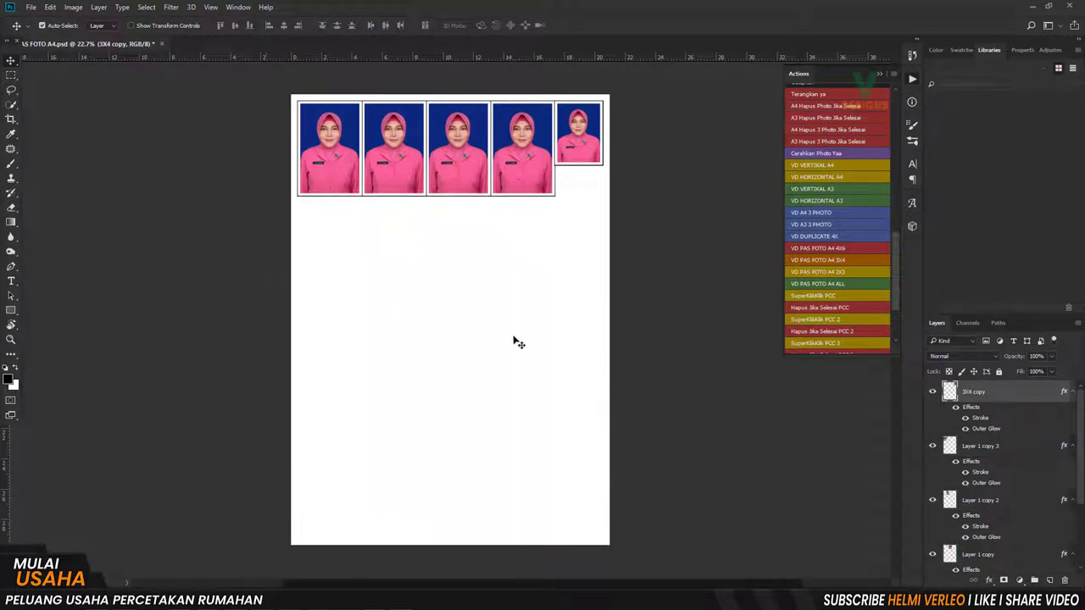
Move the small photo down and delete the extra top-row copies, keeping one 4x6 and one 3x4.
drag(597, 146, 404, 284)
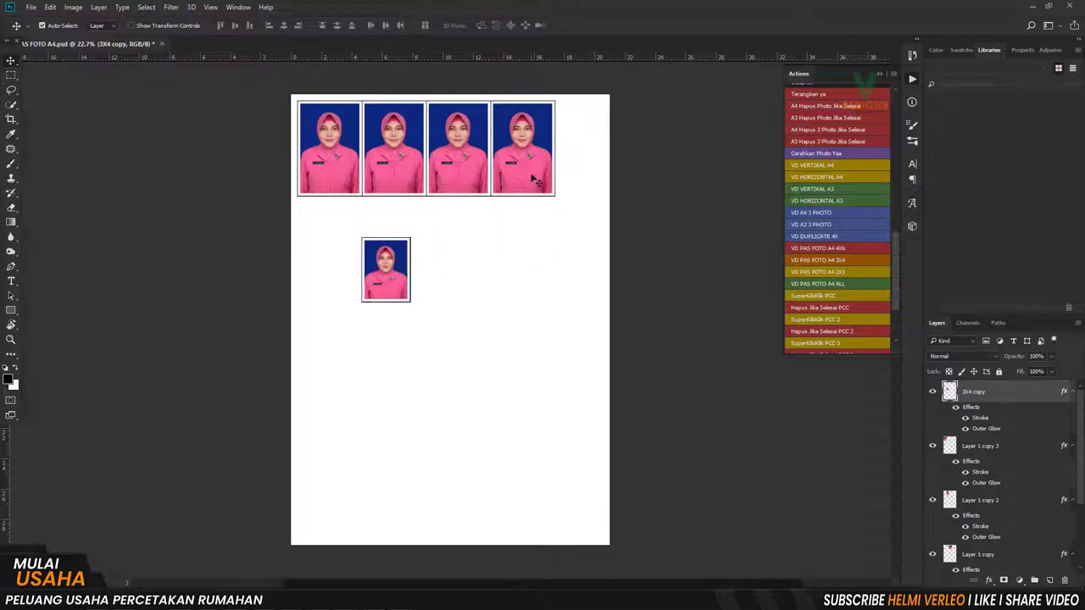
mouse_move(589, 209)
mouse_down()
mouse_move(519, 187)
mouse_move(454, 146)
mouse_move(458, 160)
mouse_up()
key(Delete)
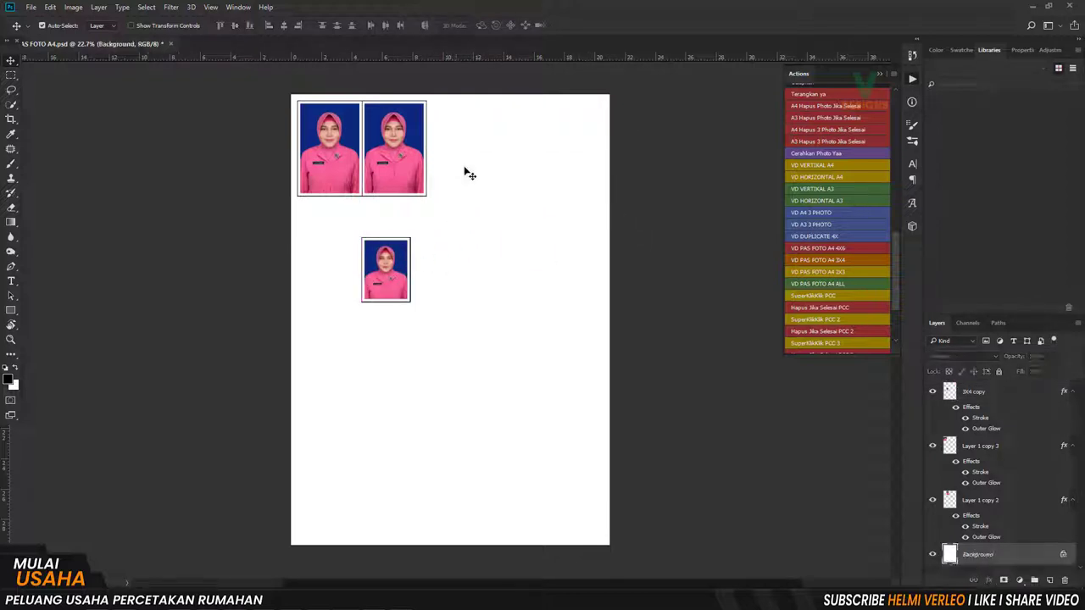
drag(385, 156, 462, 172)
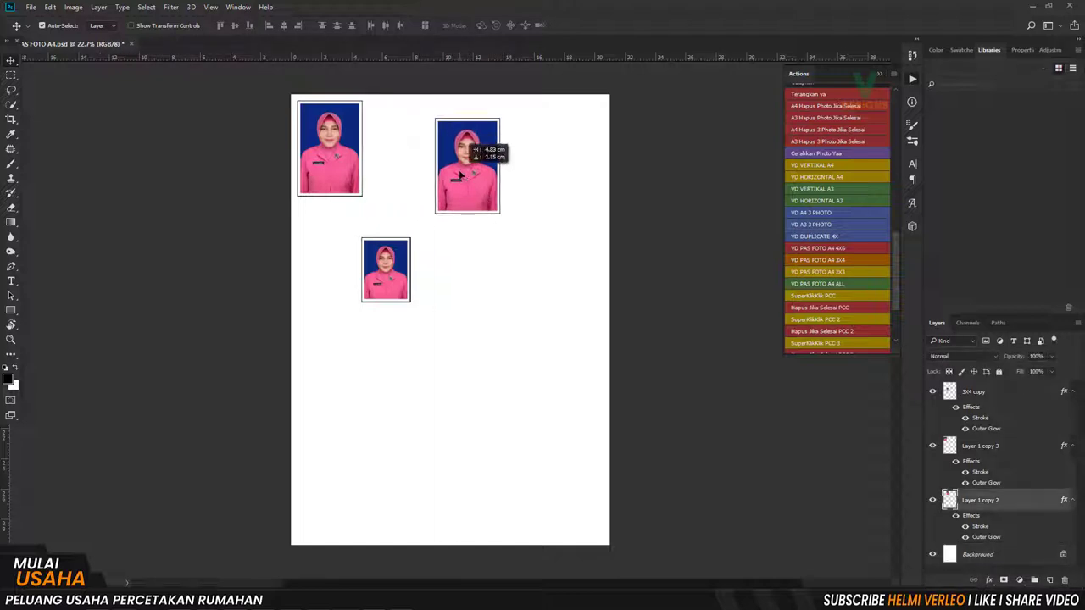
key(Delete)
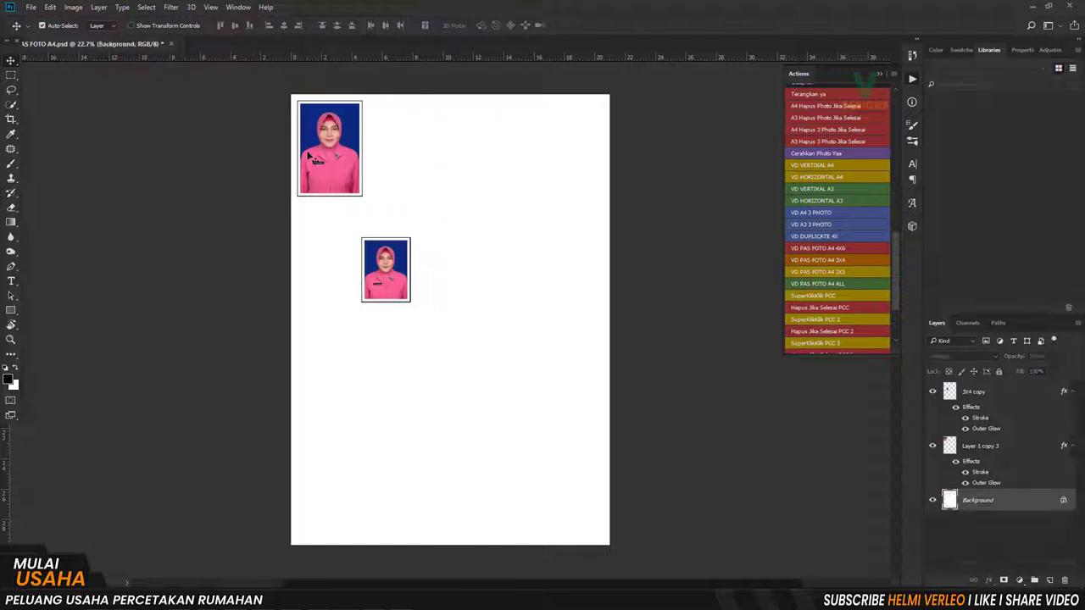
key(ctrl+plus)
key(ctrl+plus)
Nudge the large photo slightly up-left and zoom in to inspect it.
drag(386, 190, 387, 159)
scroll(378, 183, up, 5)
scroll(365, 157, up, 2)
scroll(348, 148, up, 1)
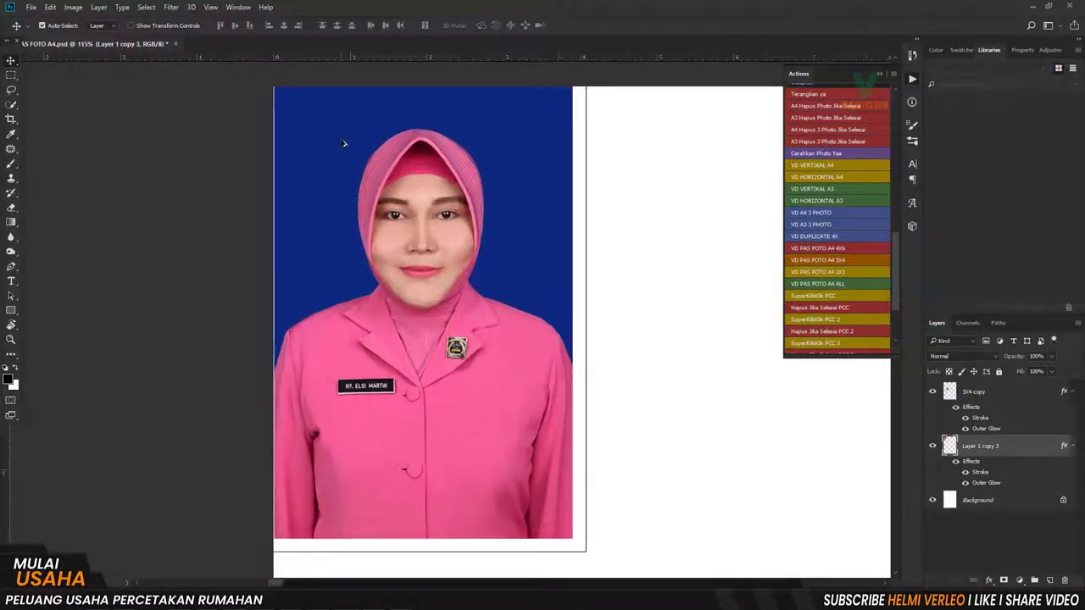
scroll(340, 140, up, 2)
scroll(340, 139, up, 1)
drag(337, 144, 336, 144)
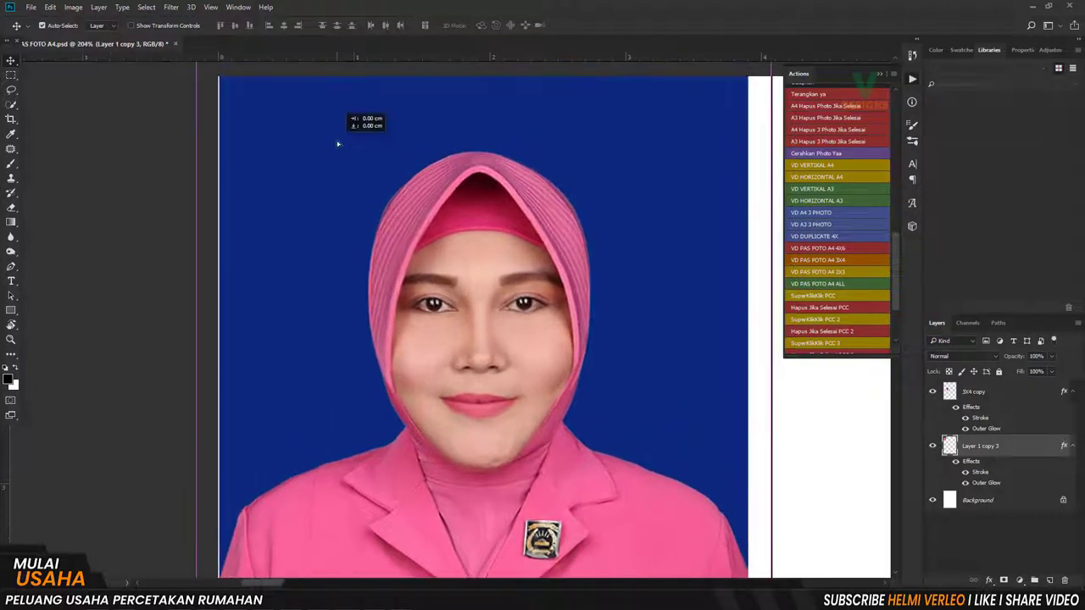
scroll(359, 153, down, 1)
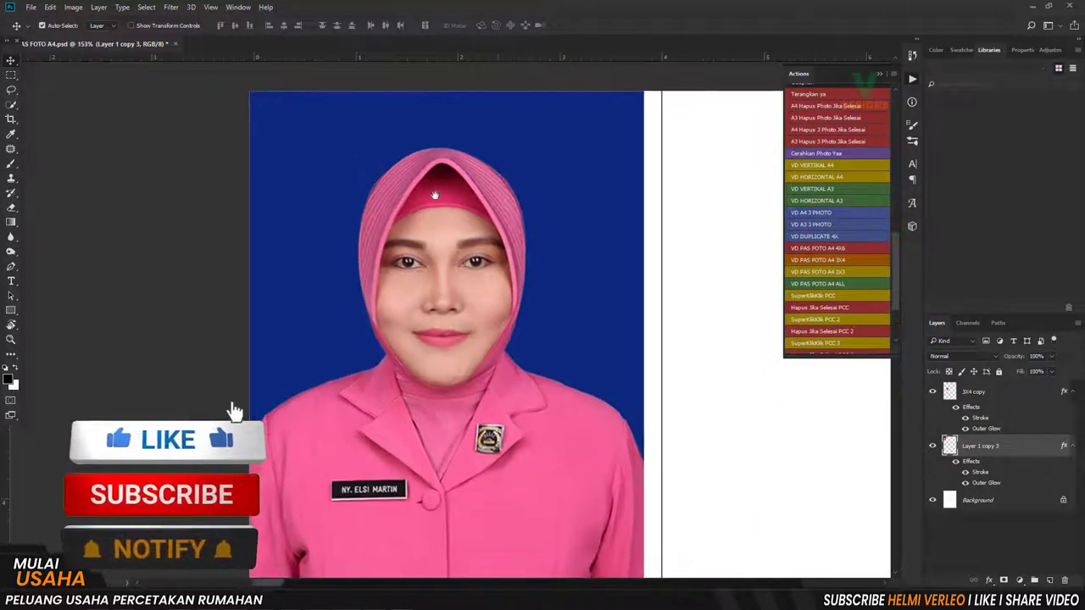
drag(443, 150, 367, 144)
scroll(525, 93, up, 1)
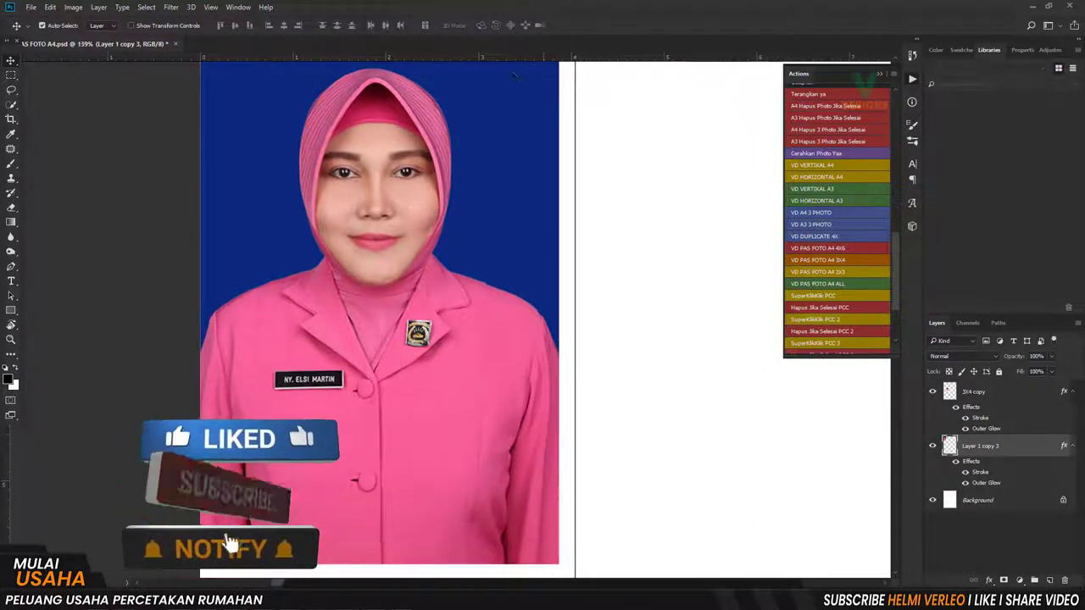
scroll(516, 85, up, 1)
mouse_move(516, 84)
mouse_down()
mouse_move(521, 153)
mouse_move(570, 104)
mouse_up()
scroll(520, 153, down, 1)
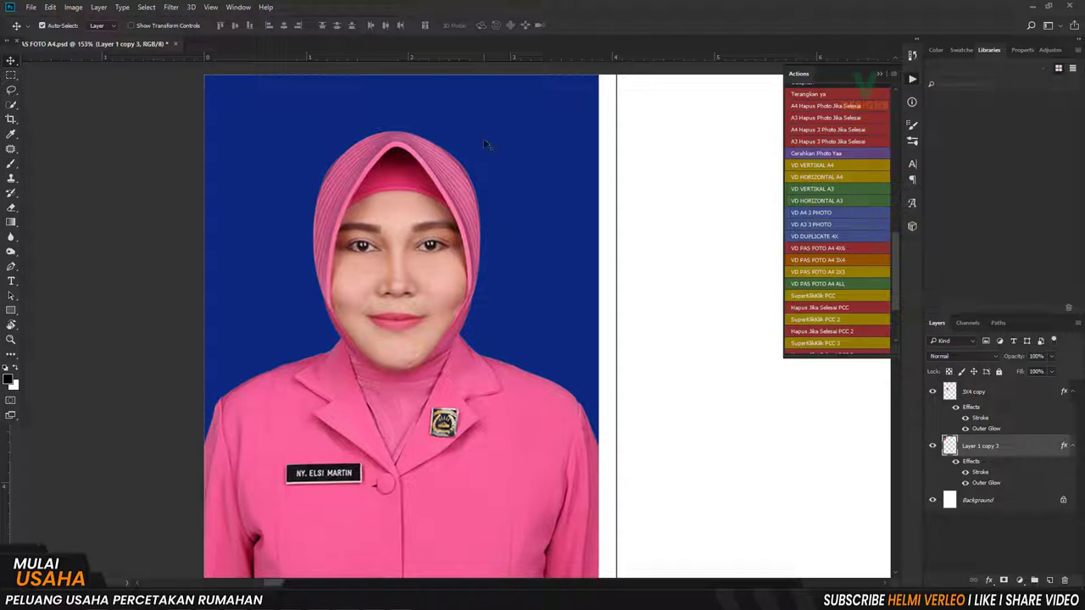
Scale the large photo up to about 102.6%.
key(ctrl+t)
scroll(487, 146, down, 2)
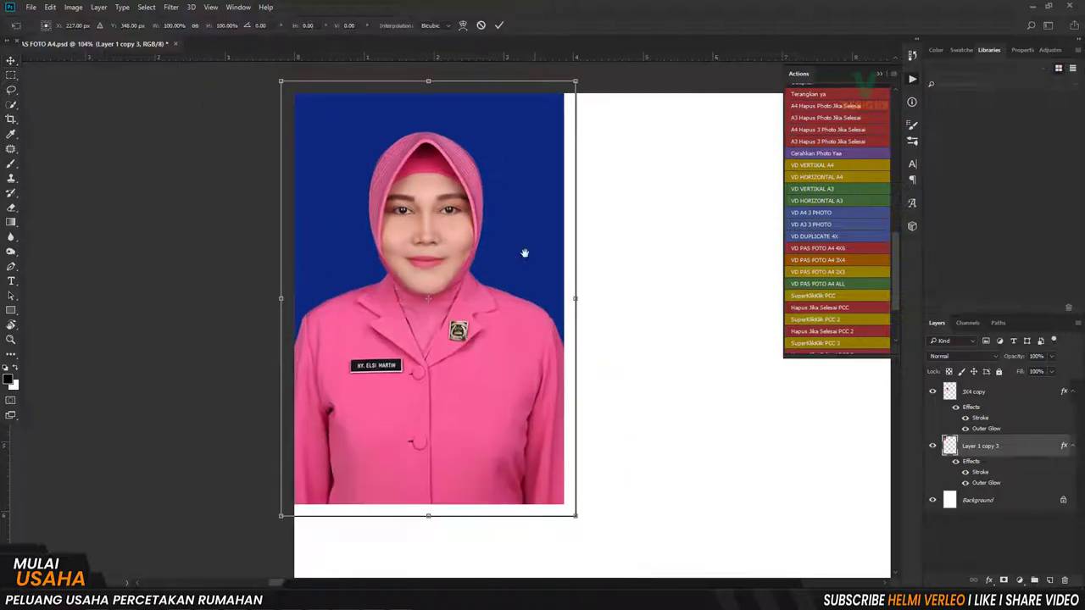
drag(502, 361, 515, 180)
drag(556, 342, 568, 354)
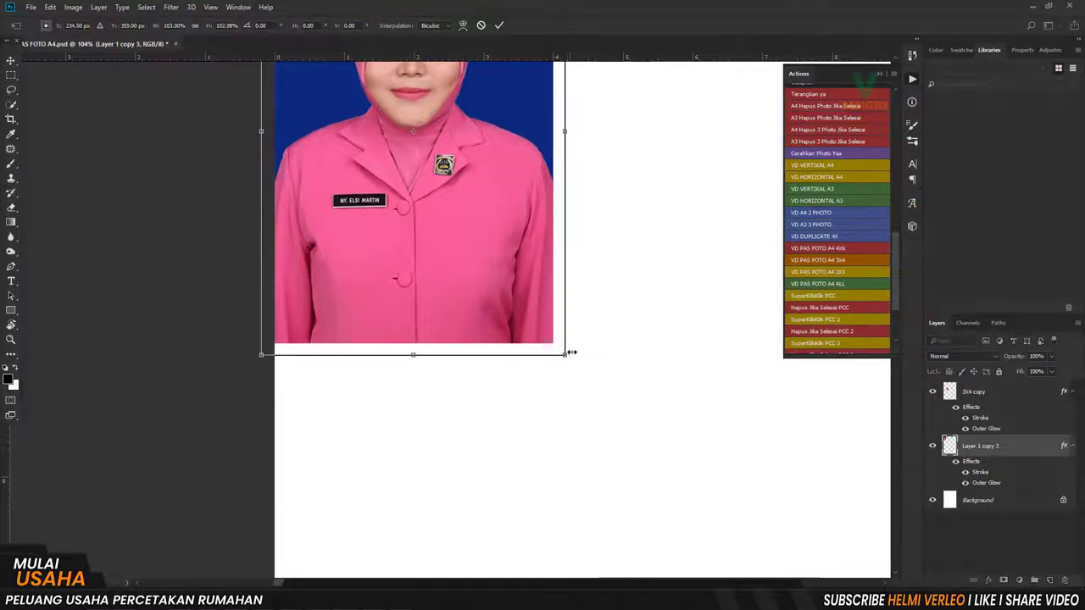
key(Return)
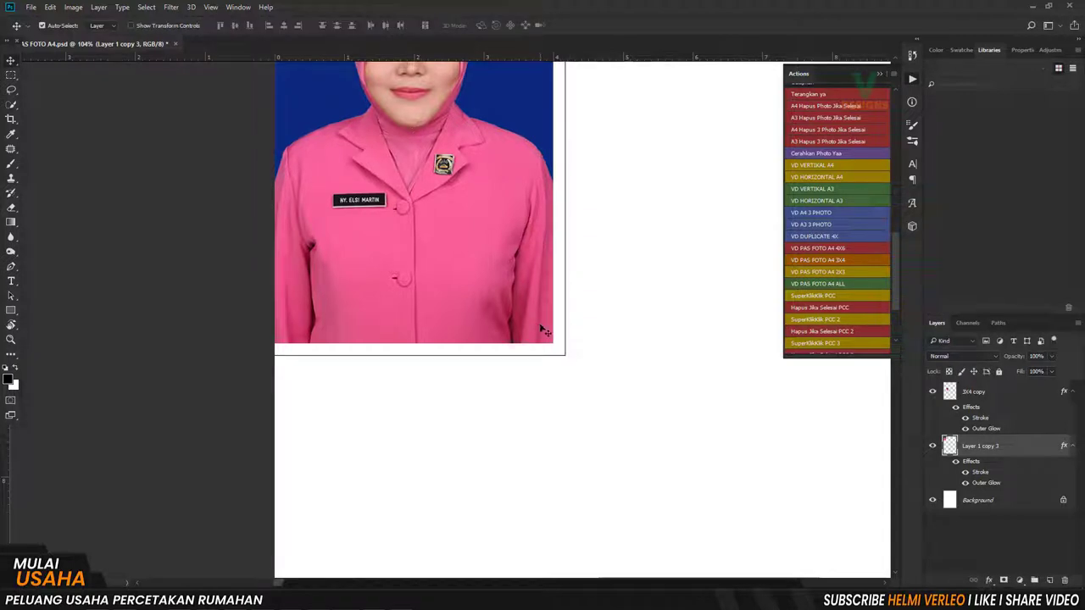
Reposition the enlarged photo on the page, fine-tuning it slightly left and up.
scroll(468, 276, down, 1)
drag(443, 199, 488, 290)
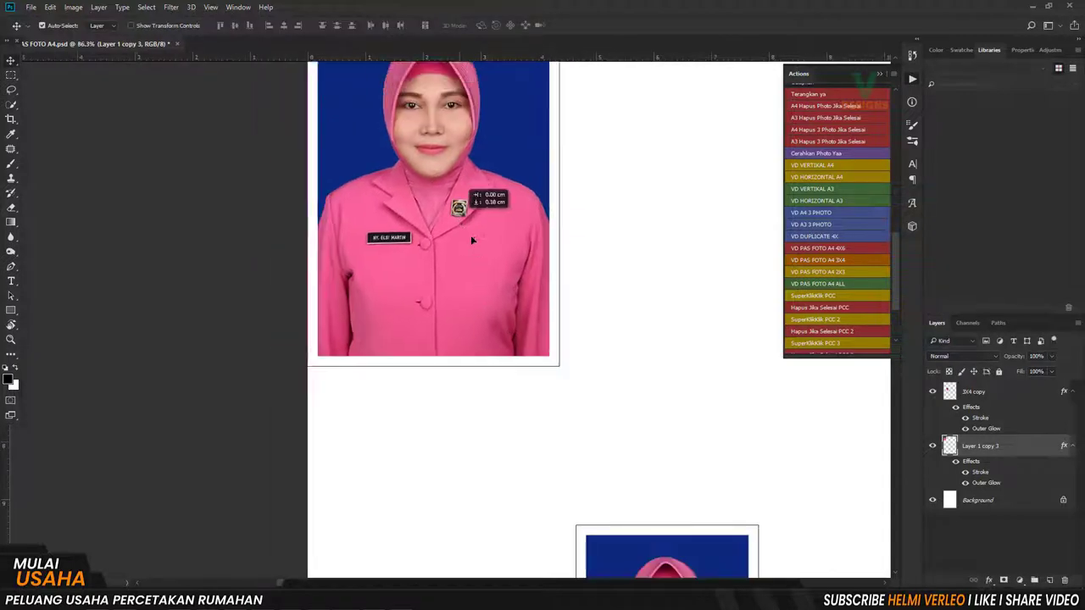
scroll(444, 230, up, 1)
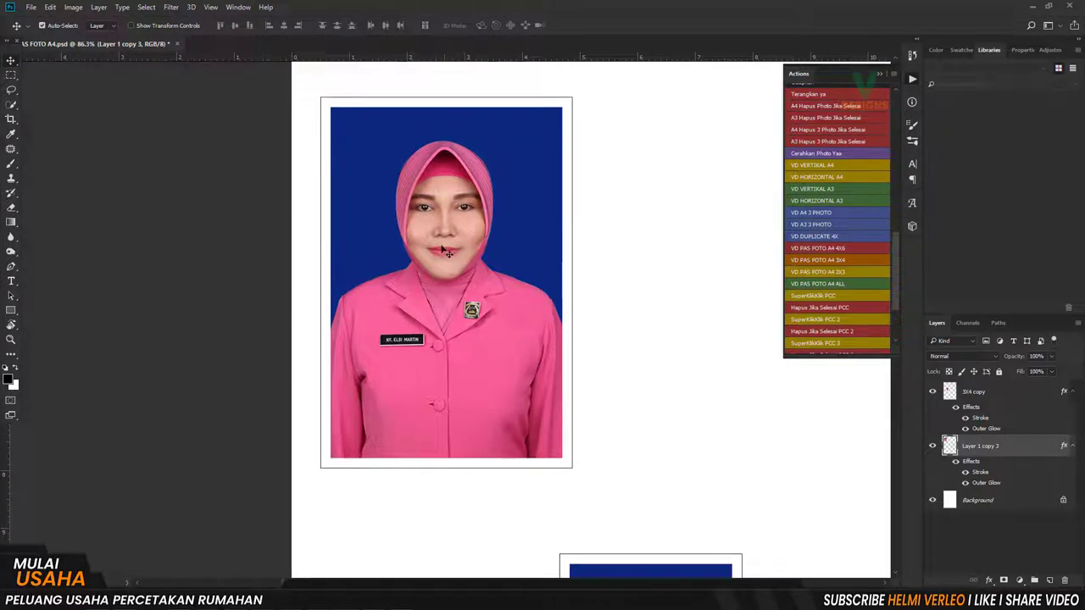
scroll(444, 230, up, 1)
scroll(449, 236, up, 2)
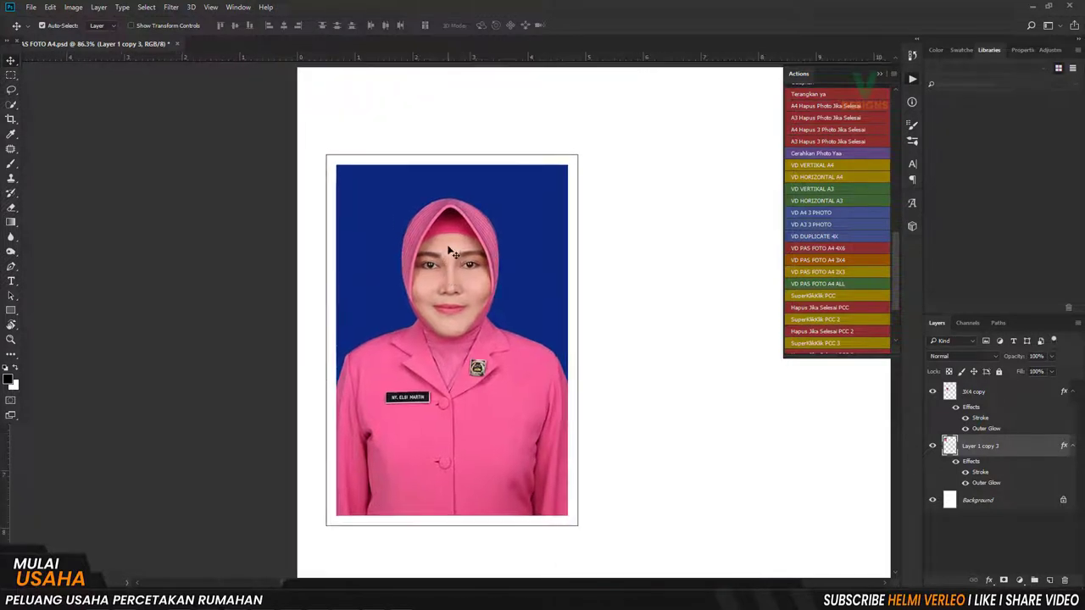
scroll(455, 255, up, 1)
scroll(478, 314, up, 1)
scroll(379, 184, up, 1)
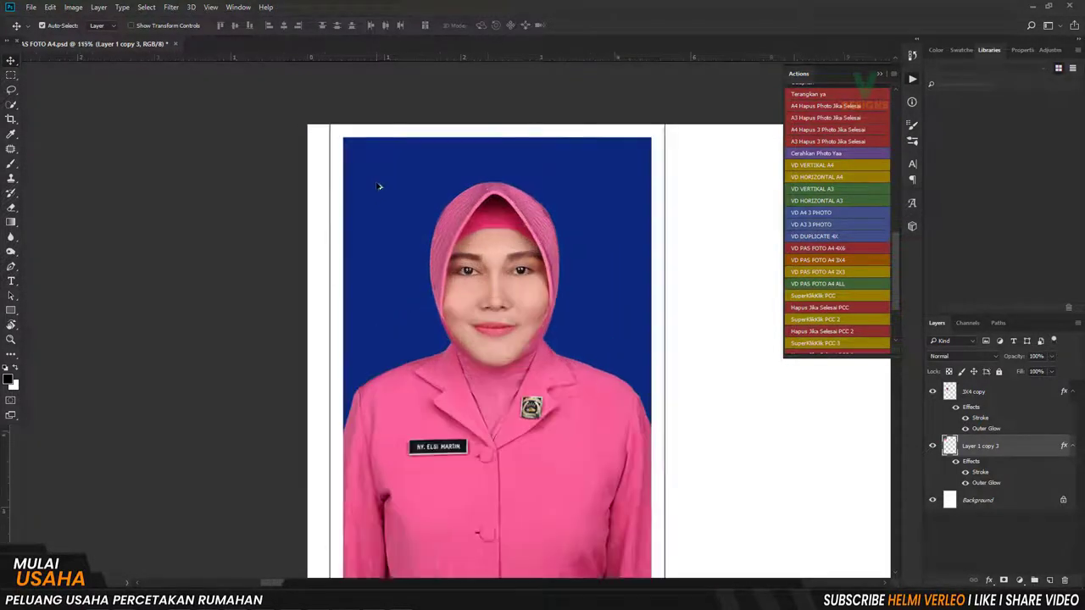
scroll(394, 183, up, 1)
scroll(394, 184, down, 1)
drag(430, 119, 384, 102)
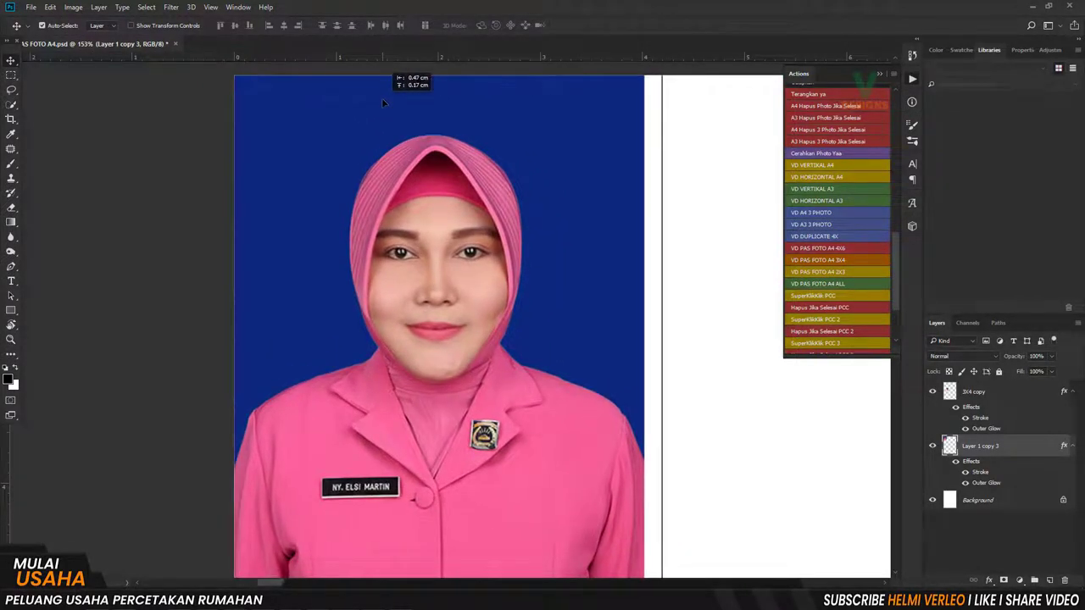
drag(383, 103, 381, 98)
scroll(522, 130, down, 2)
scroll(509, 126, down, 2)
scroll(526, 204, down, 2)
scroll(398, 170, down, 1)
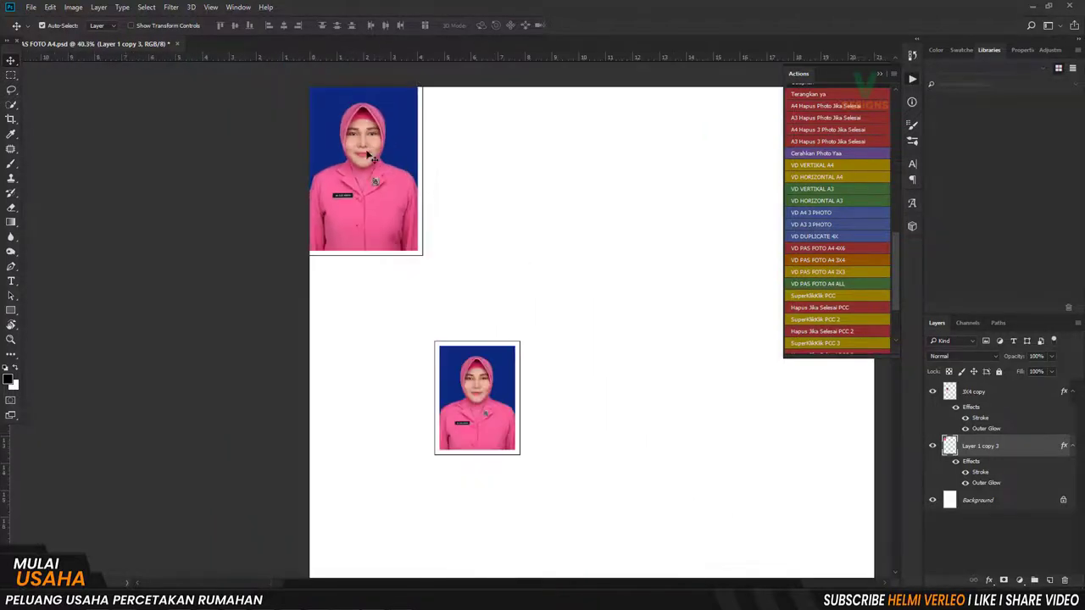
drag(368, 155, 390, 167)
scroll(386, 166, up, 2)
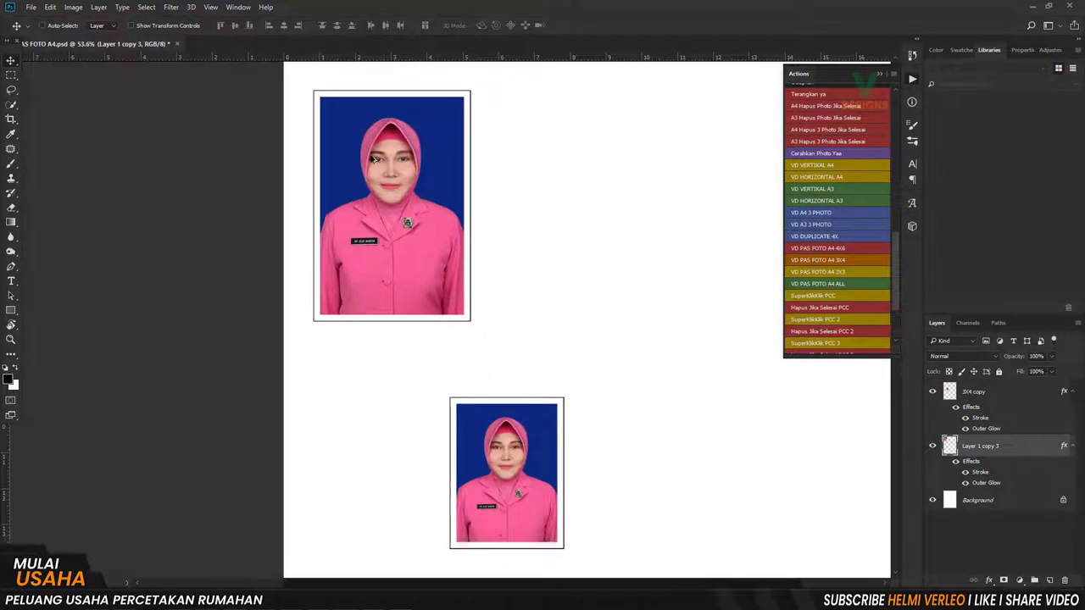
Duplicate the large photo beside the original, shift the pair, and move the small photo top-left.
drag(374, 159, 537, 153)
scroll(508, 144, up, 2)
scroll(481, 103, up, 1)
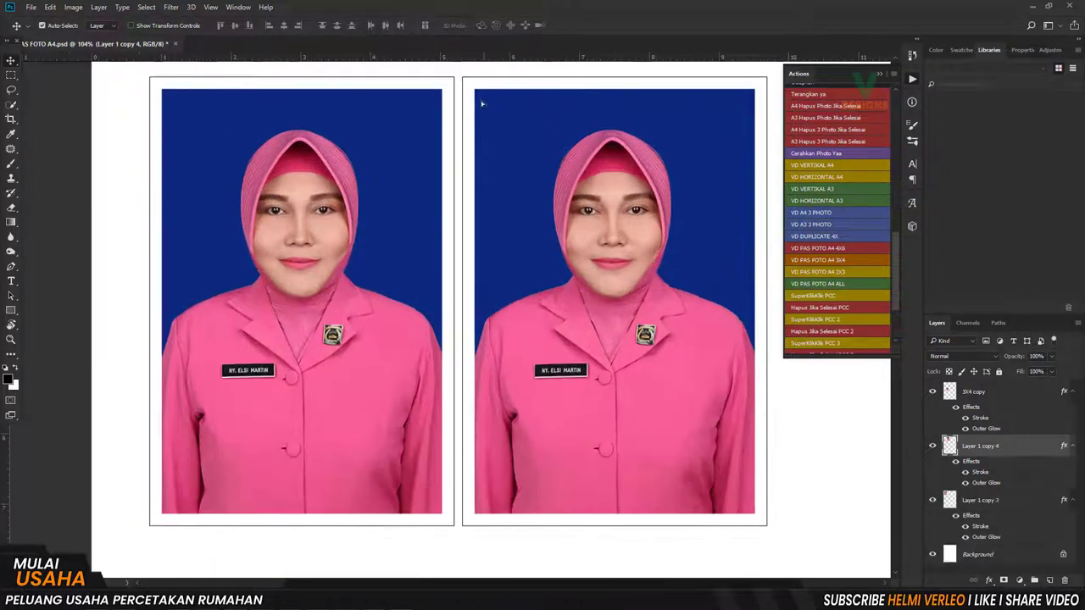
scroll(492, 212, down, 2)
scroll(593, 322, down, 1)
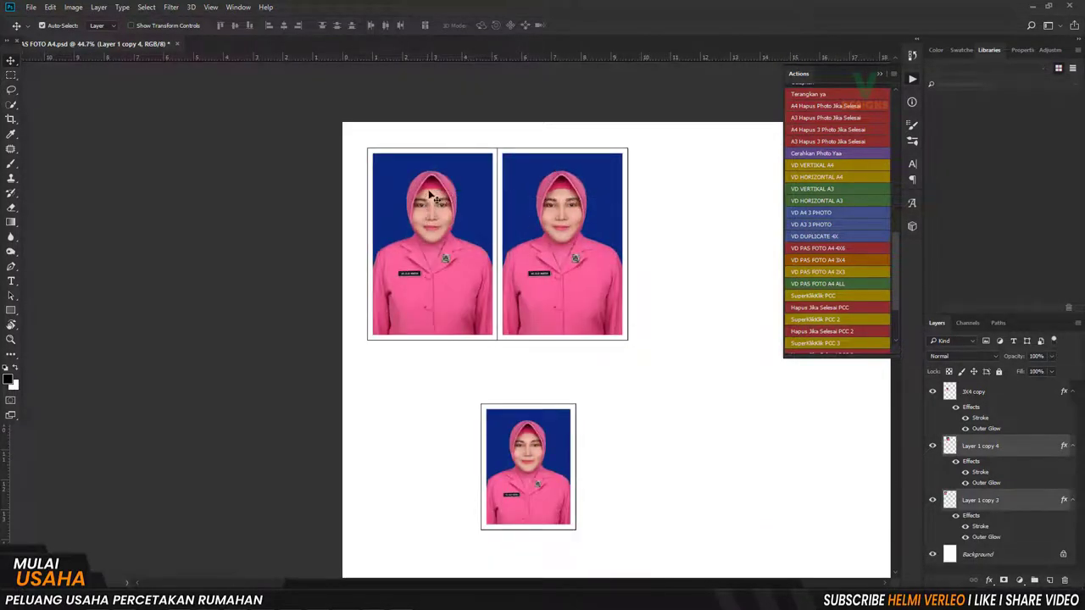
drag(430, 196, 718, 304)
mouse_move(543, 465)
mouse_down()
mouse_move(426, 223)
mouse_move(373, 165)
mouse_up()
scroll(389, 180, up, 1)
scroll(389, 180, up, 2)
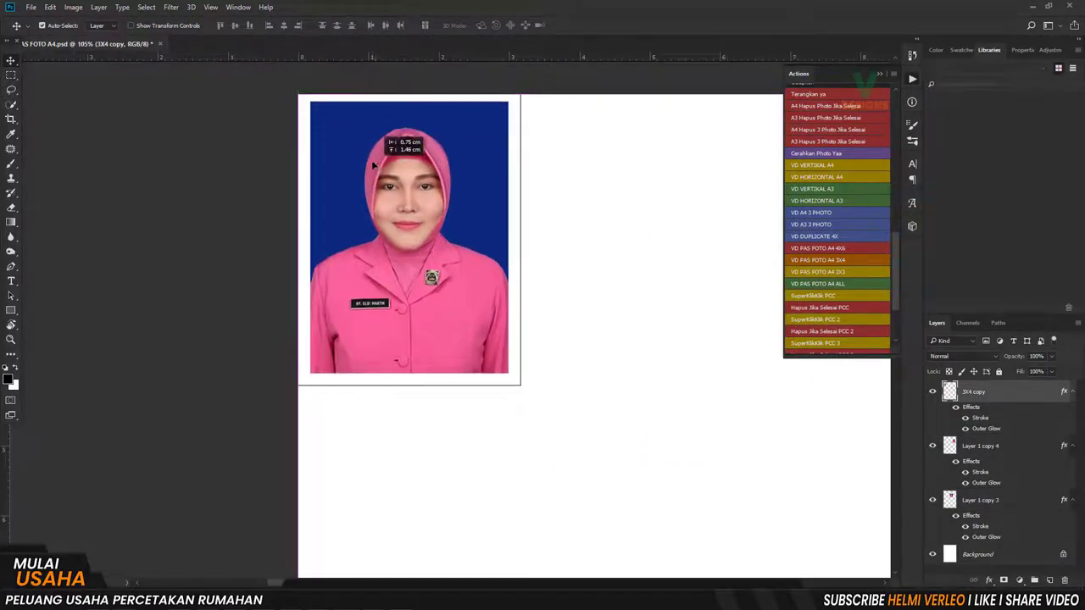
Nudge the small photo slightly up-left and pan around to inspect its frame.
scroll(373, 165, up, 1)
drag(334, 114, 328, 107)
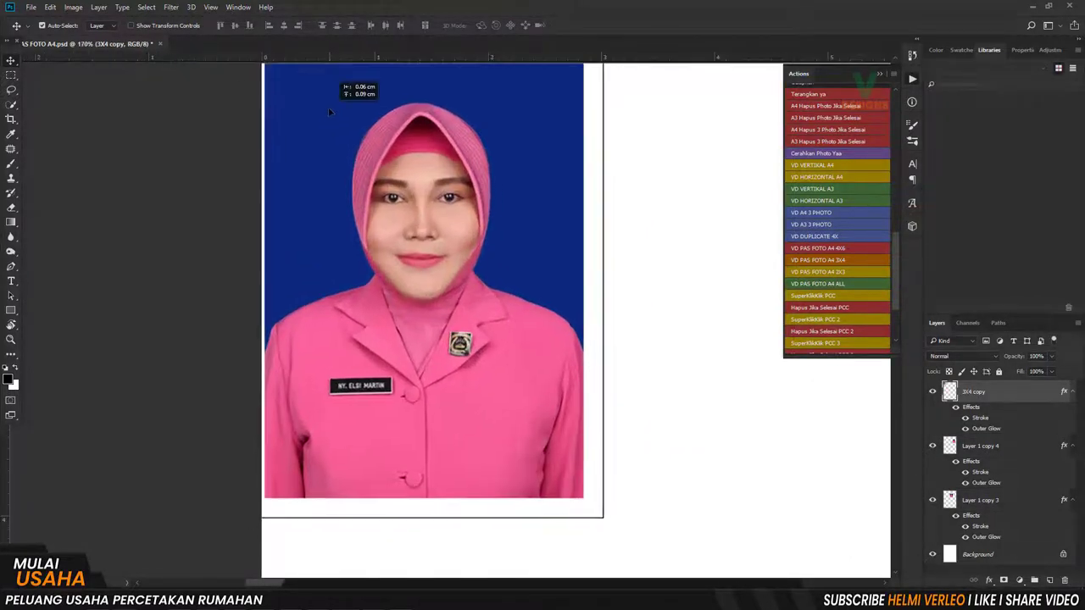
scroll(472, 123, up, 1)
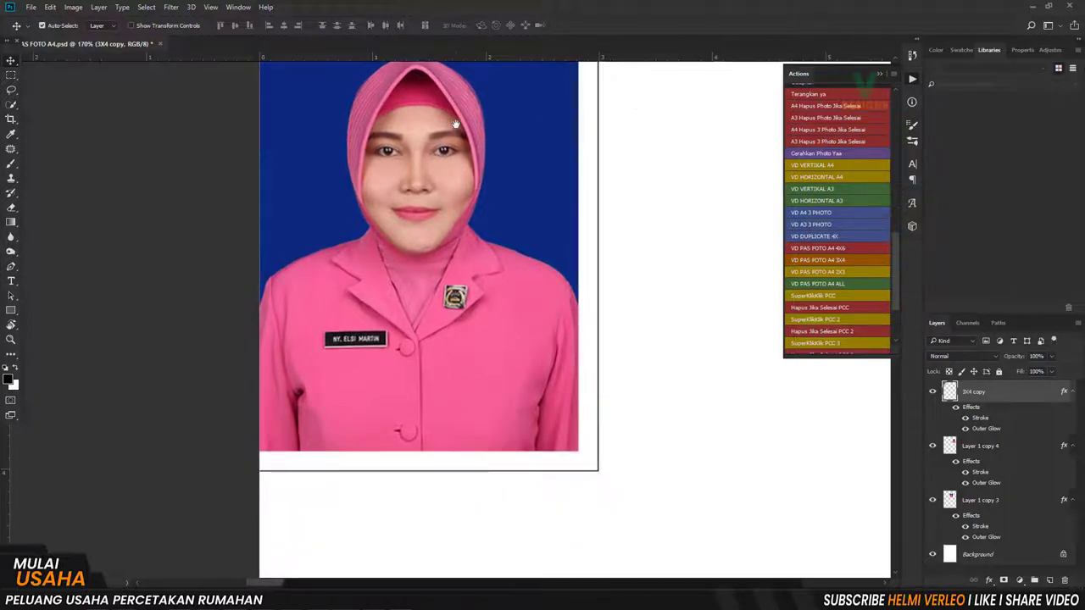
drag(573, 79, 556, 119)
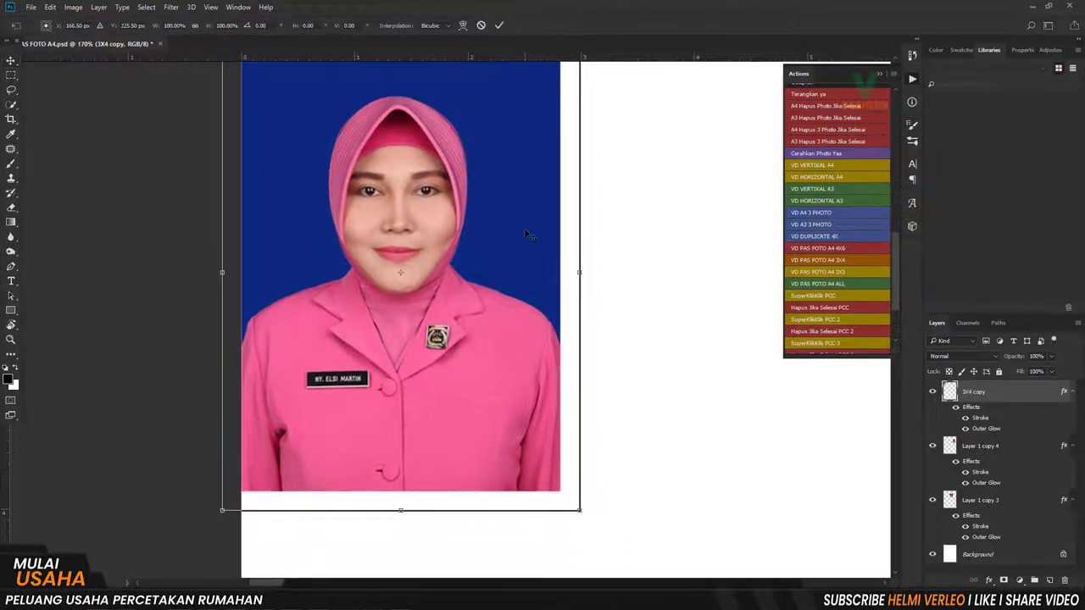
scroll(464, 265, down, 3)
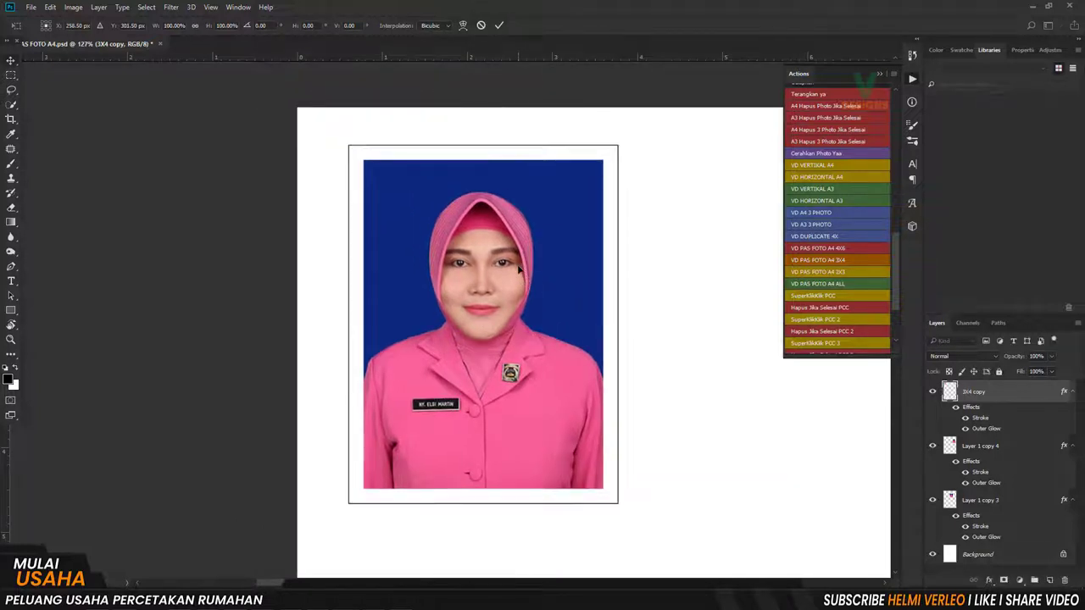
scroll(438, 187, up, 3)
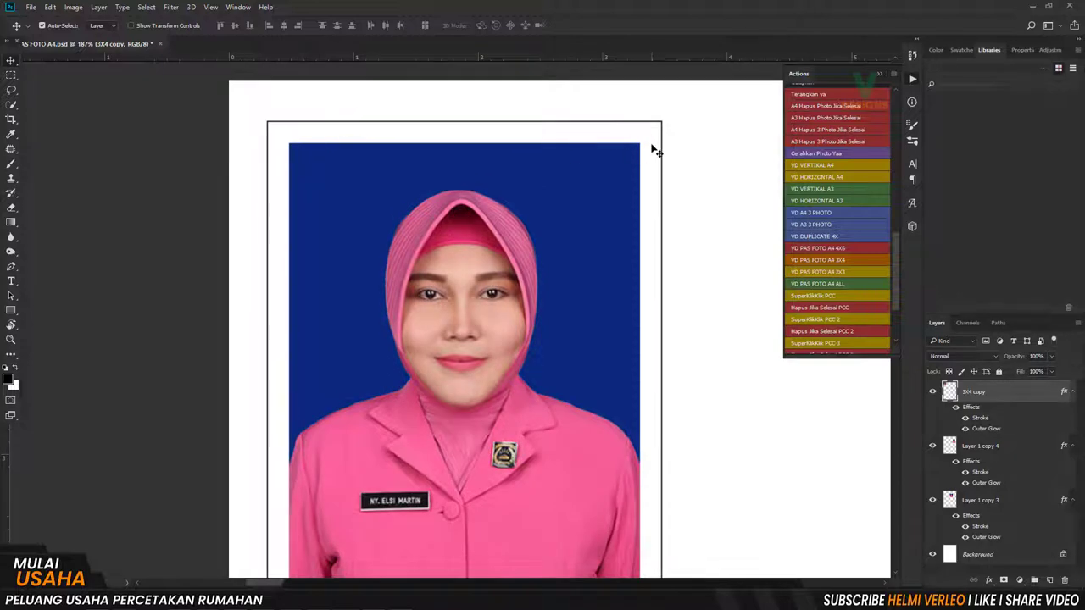
drag(454, 142, 532, 121)
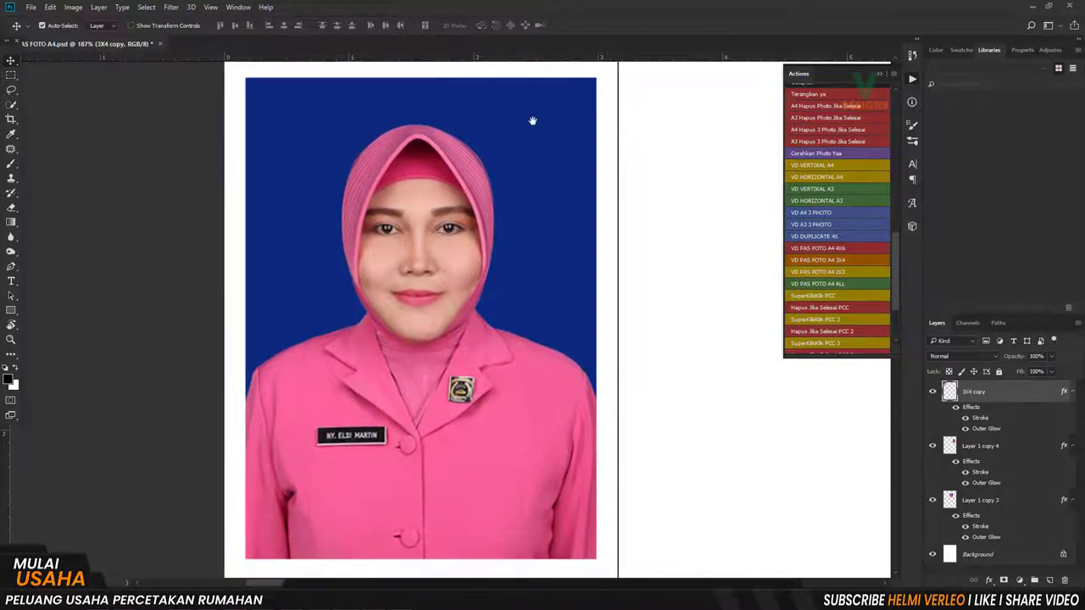
drag(498, 85, 427, 96)
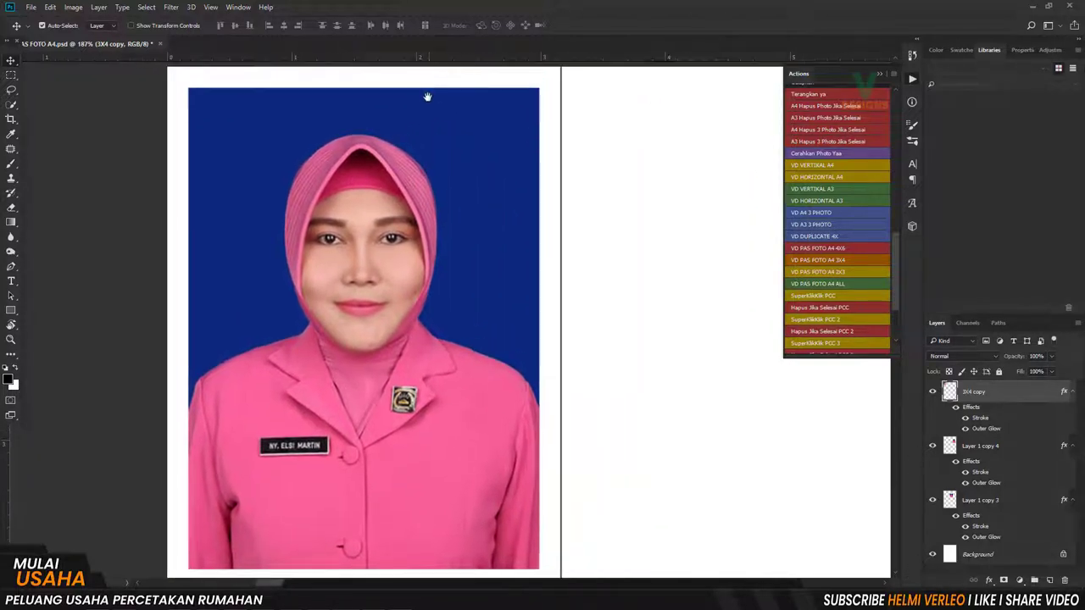
scroll(241, 93, up, 1)
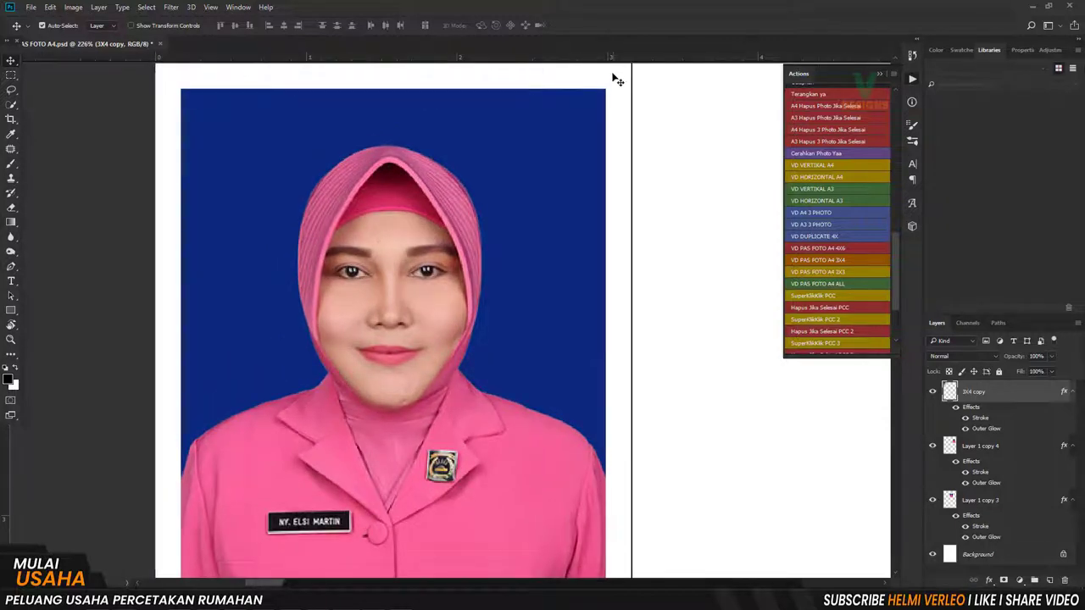
scroll(598, 95, down, 2)
scroll(487, 138, up, 1)
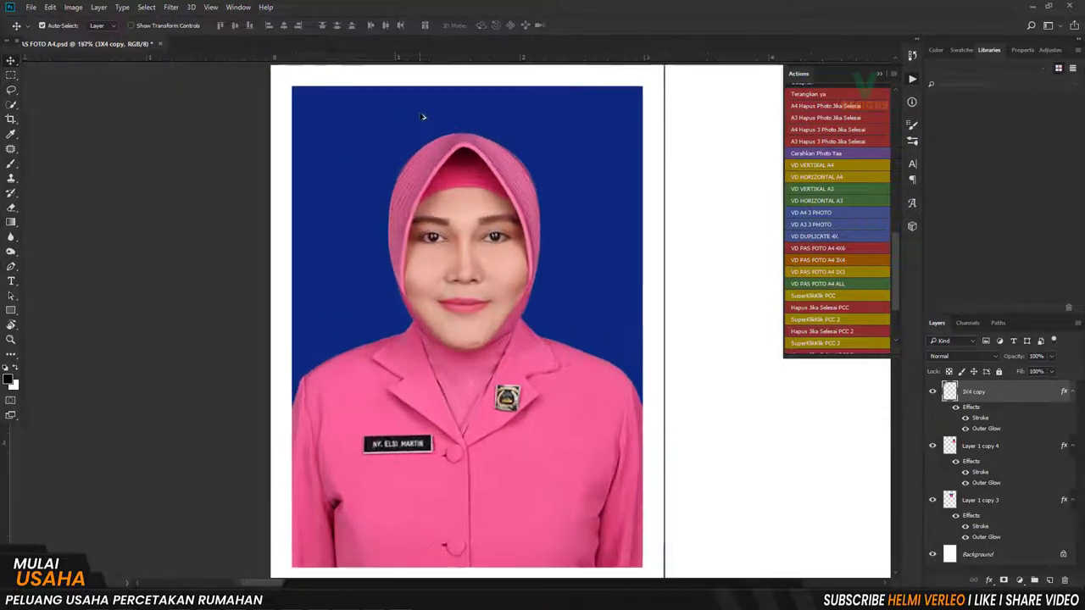
scroll(424, 114, up, 1)
Scale the 3X4 copy photo up to about 106% so it fills its white frame.
drag(431, 198, 446, 189)
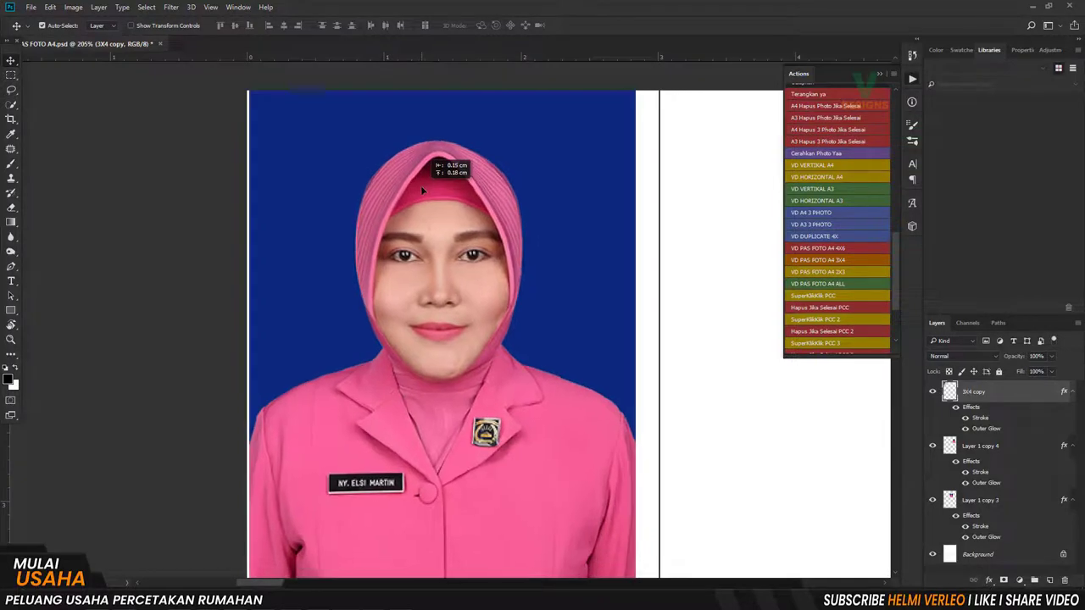
scroll(466, 157, down, 3)
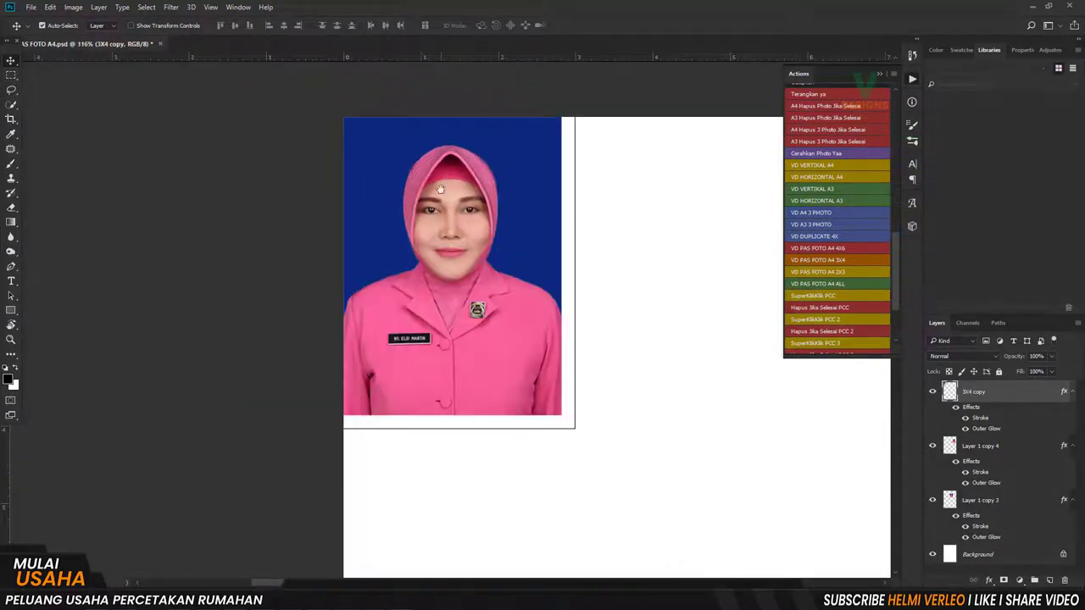
drag(495, 273, 490, 204)
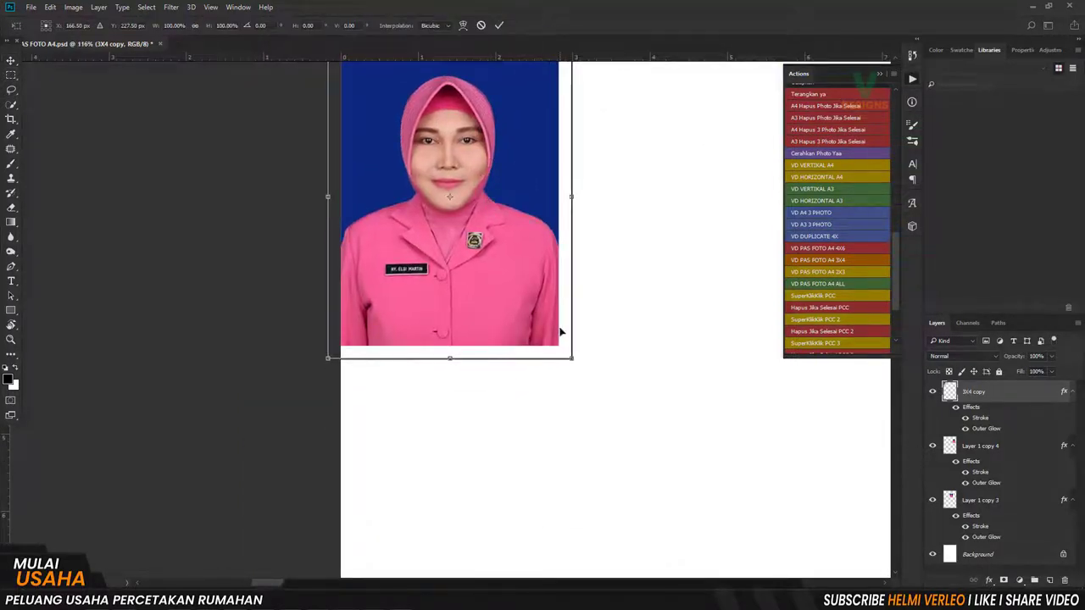
drag(577, 357, 584, 379)
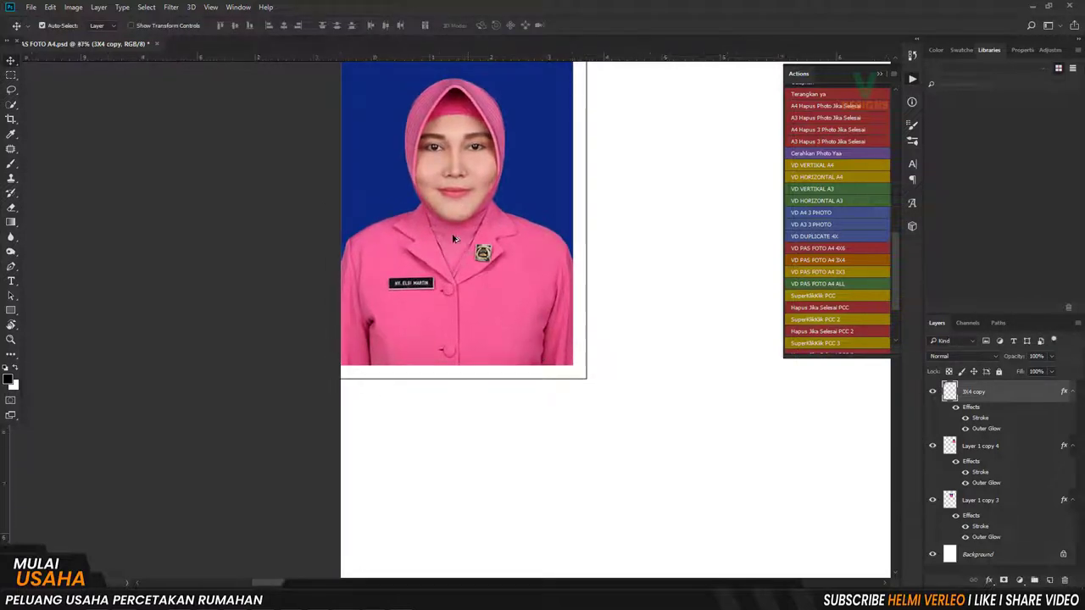
scroll(454, 239, down, 2)
scroll(457, 237, down, 1)
Duplicate the small photo twice, as 3X4 copy 2 and 3X4 copy 3, beside it.
drag(356, 246, 476, 222)
scroll(426, 181, up, 3)
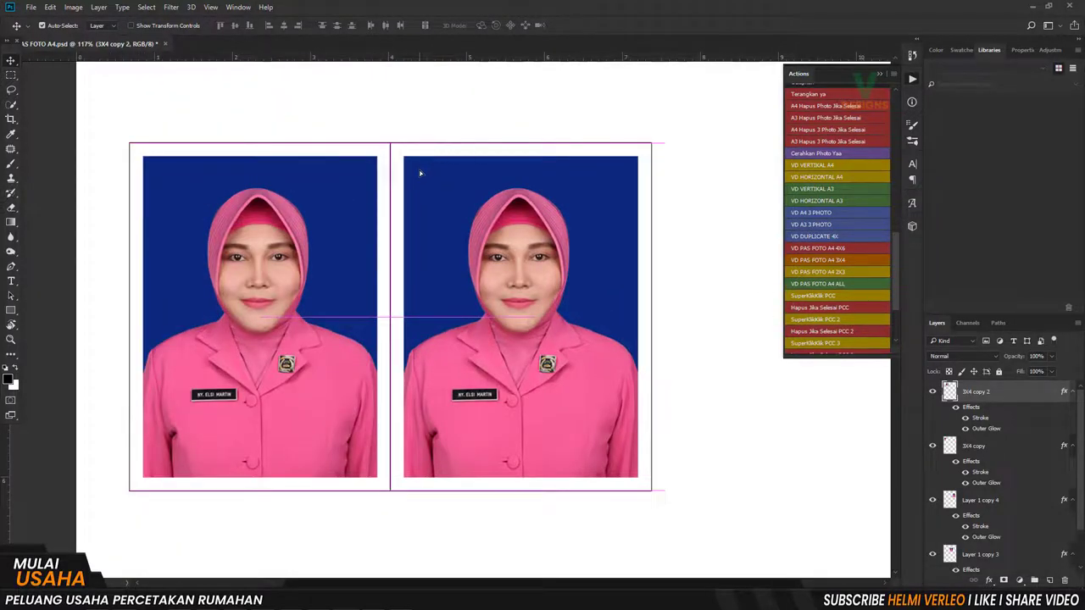
mouse_move(420, 173)
mouse_down()
mouse_move(683, 174)
mouse_move(667, 163)
mouse_up()
scroll(669, 164, up, 3)
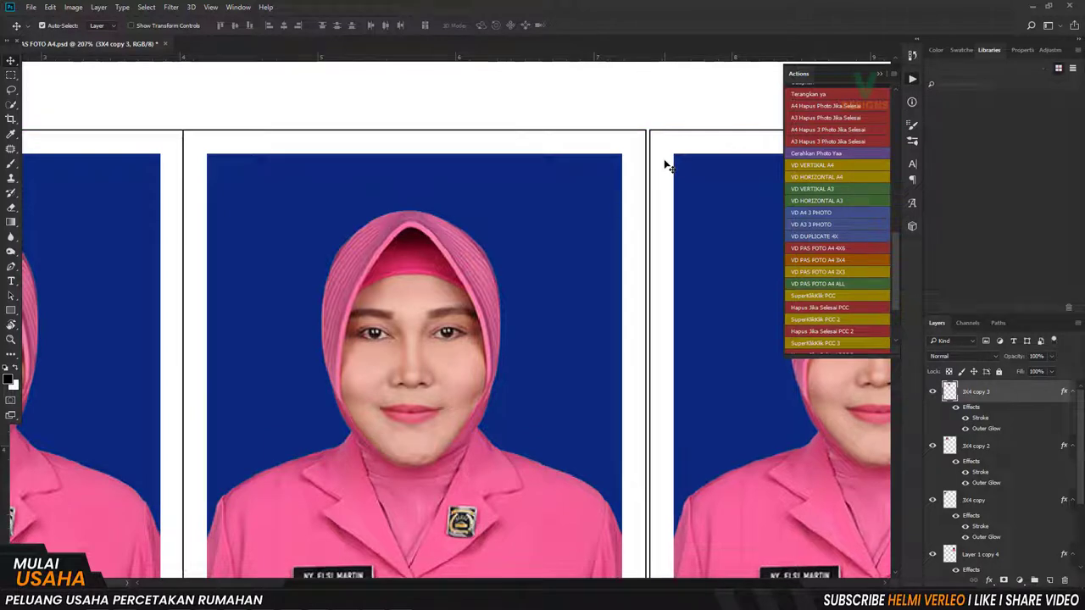
scroll(666, 164, down, 5)
scroll(353, 243, down, 2)
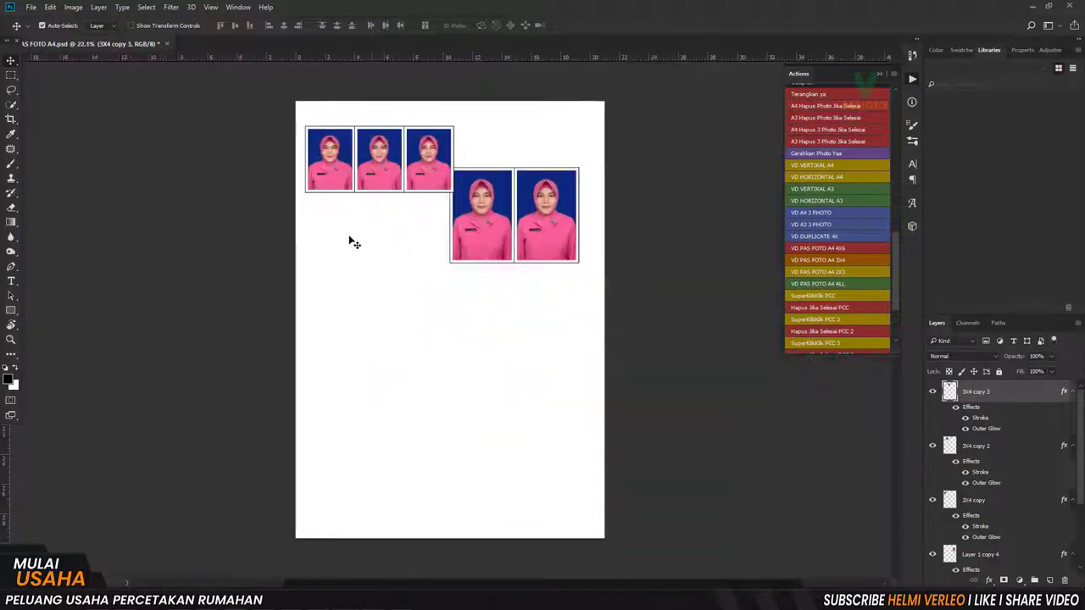
Move the two large photos to the top-left and line the three small copies up beside them.
drag(421, 172, 411, 353)
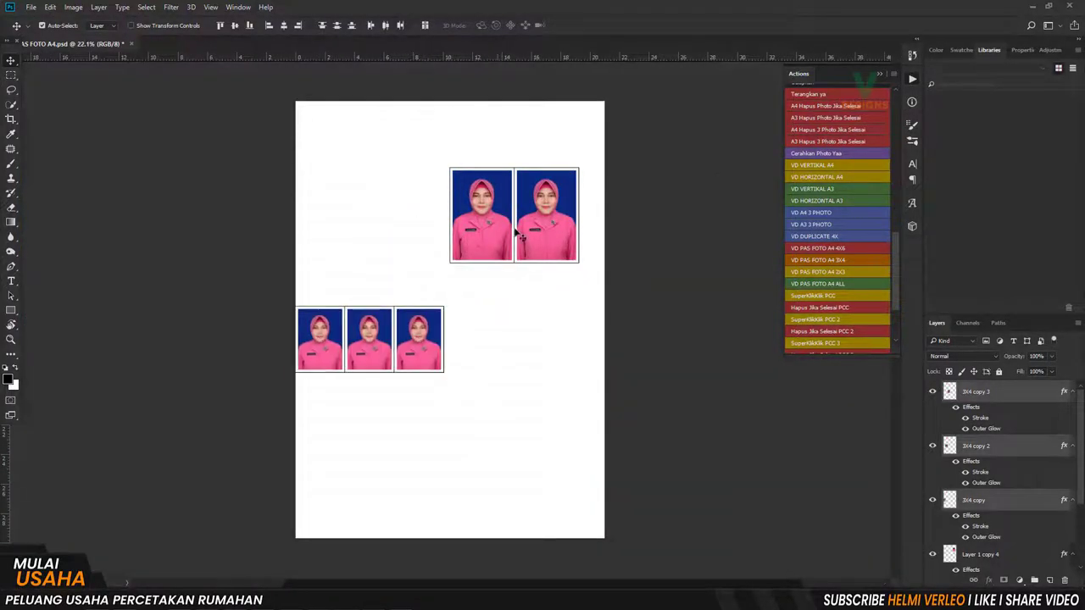
mouse_move(472, 193)
mouse_down()
mouse_move(323, 130)
mouse_move(302, 148)
mouse_up()
scroll(320, 130, up, 3)
scroll(309, 139, up, 1)
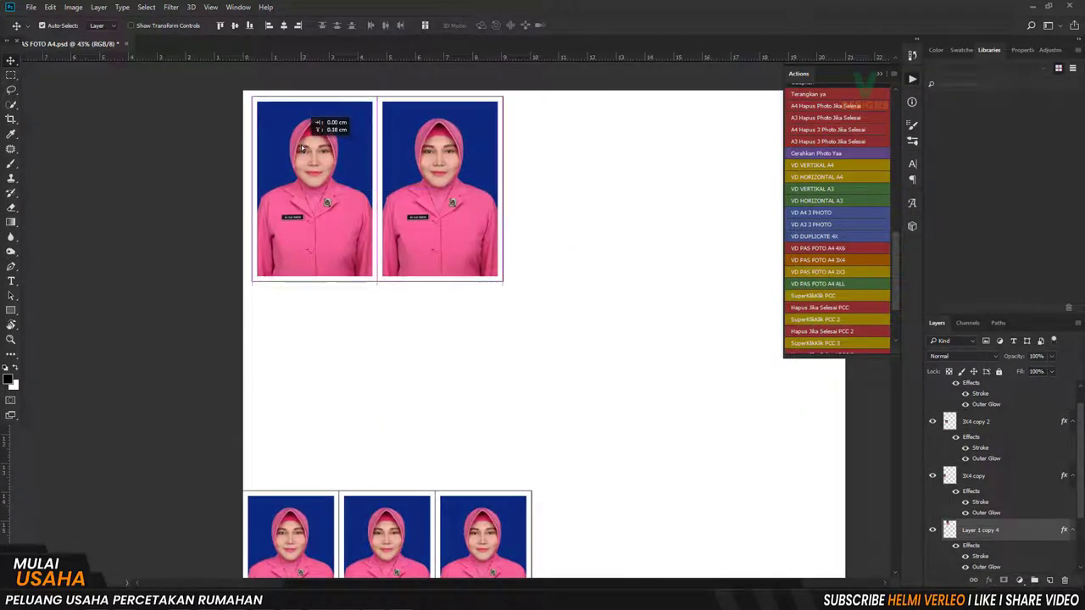
scroll(441, 306, down, 2)
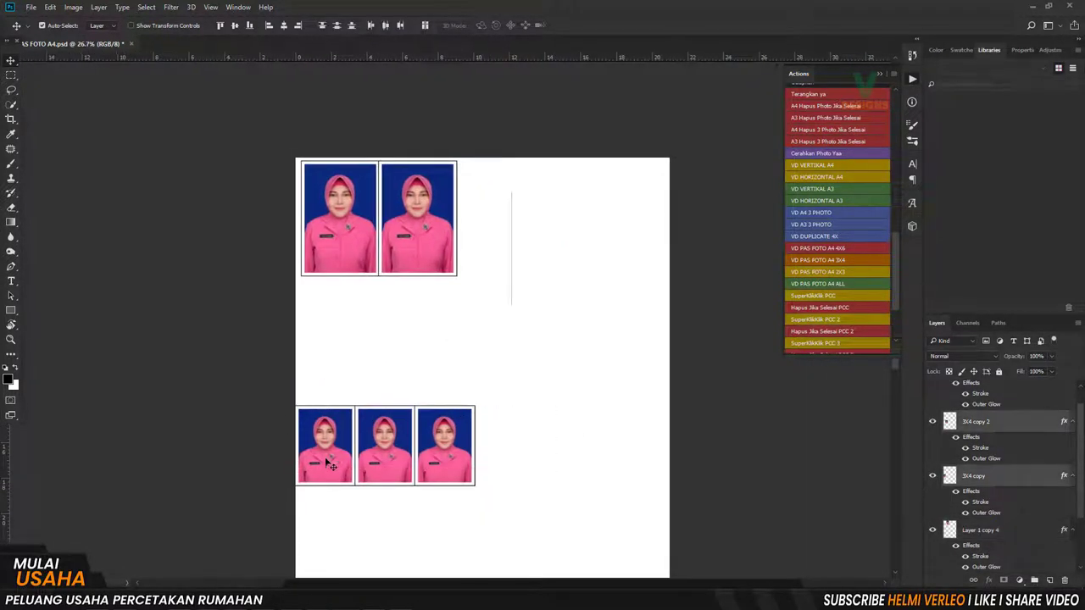
drag(513, 455, 498, 211)
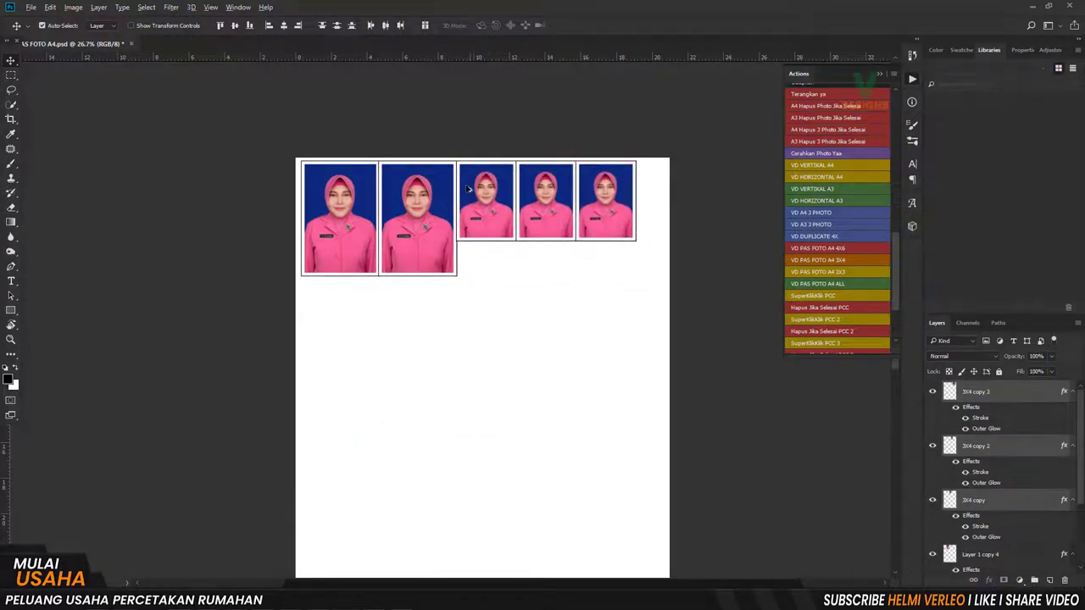
scroll(468, 188, up, 1)
scroll(468, 186, up, 1)
scroll(466, 178, up, 1)
scroll(465, 161, up, 2)
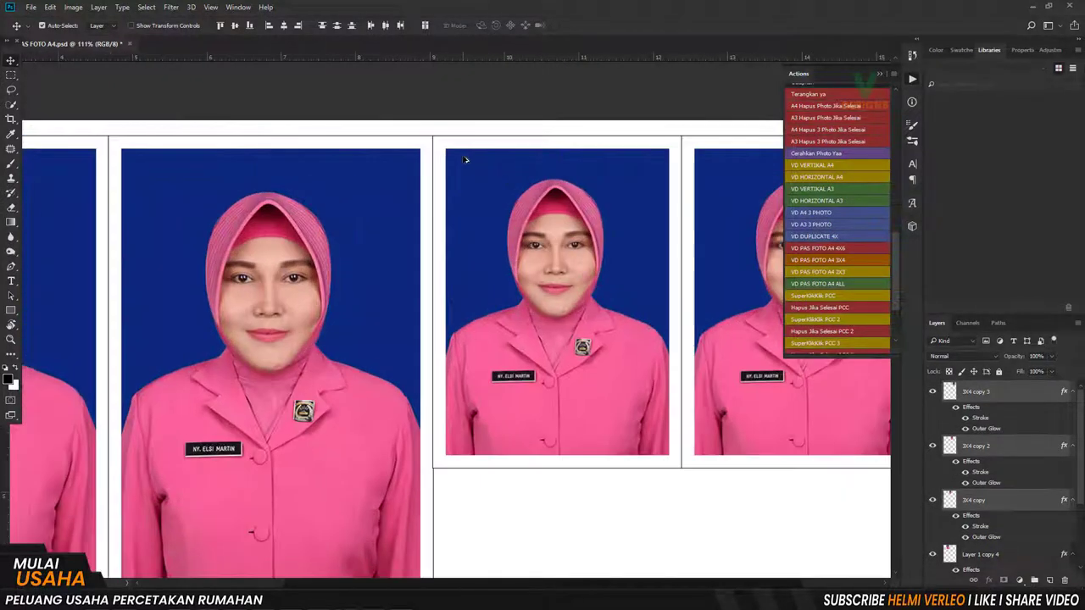
drag(464, 159, 462, 158)
scroll(475, 254, down, 3)
scroll(475, 254, down, 2)
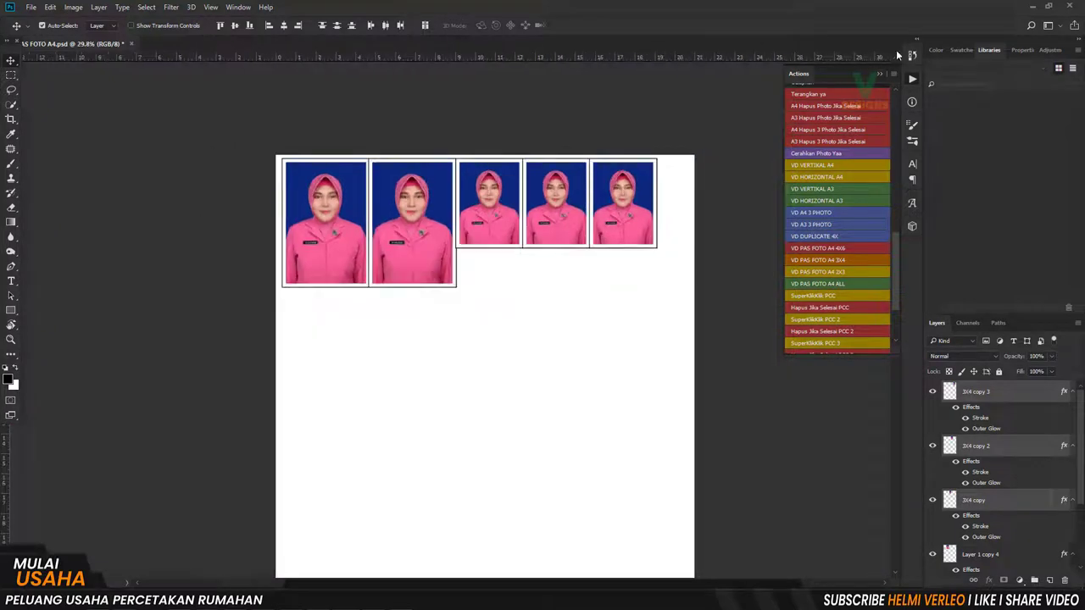
Collapse the Actions panel, then zoom and pan to check the five-photo row.
click(880, 74)
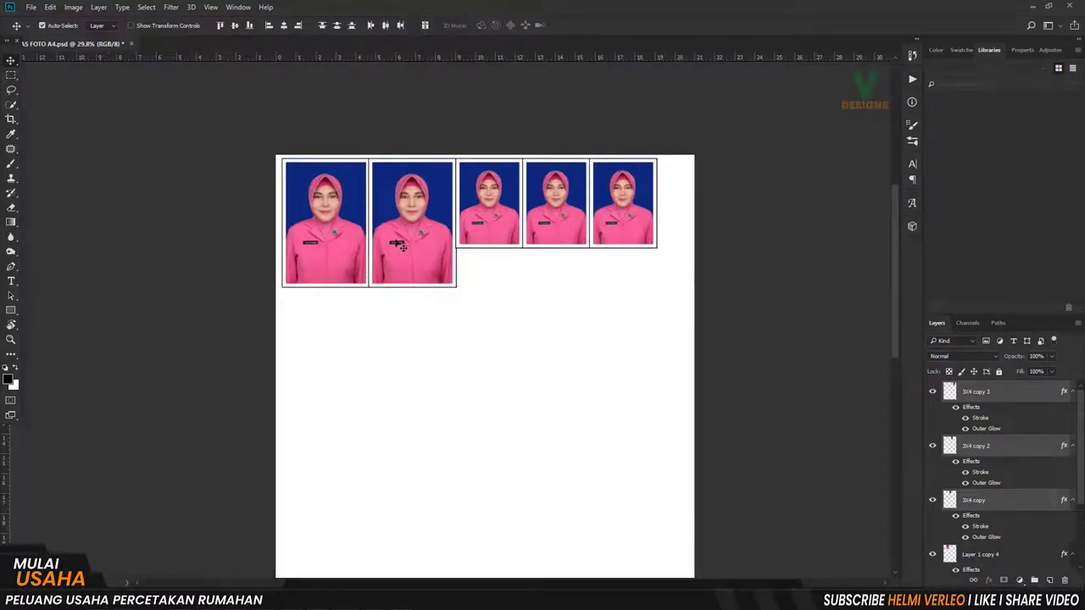
scroll(481, 252, up, 2)
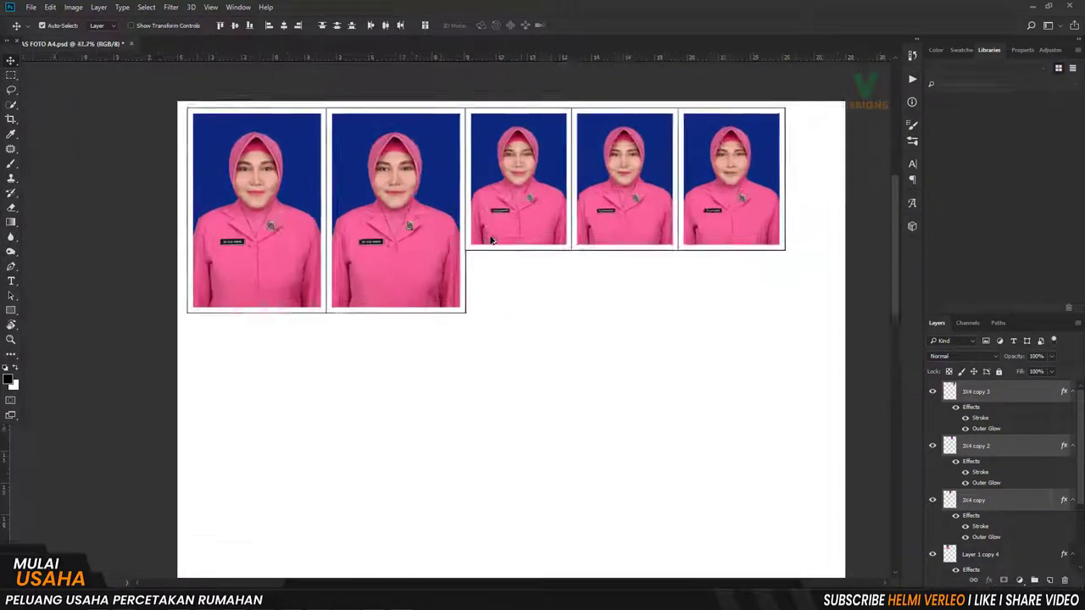
scroll(644, 271, up, 1)
scroll(550, 195, up, 1)
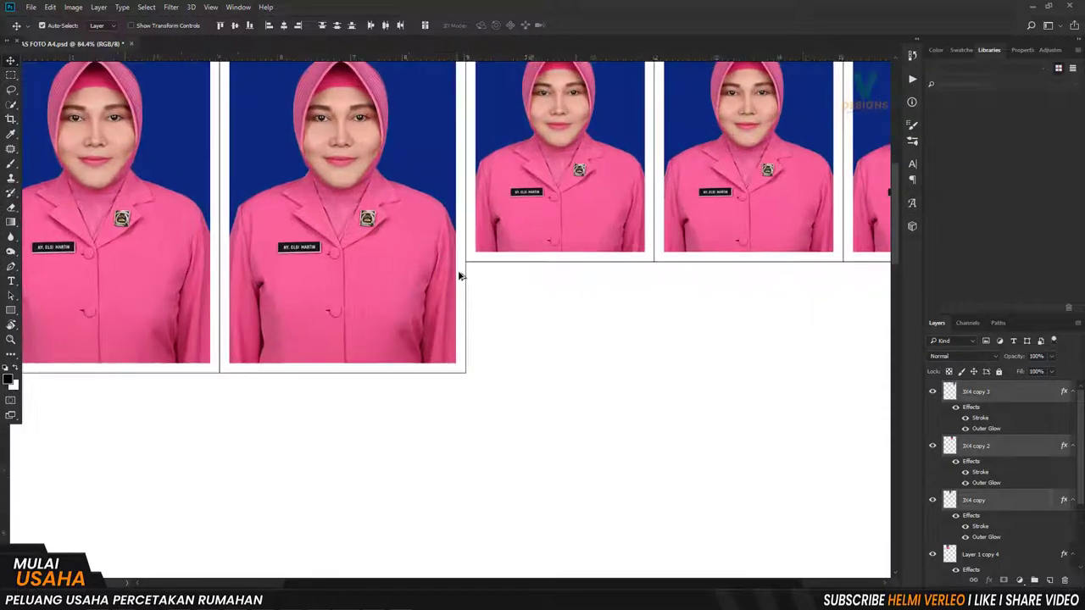
scroll(517, 242, up, 1)
scroll(515, 241, down, 1)
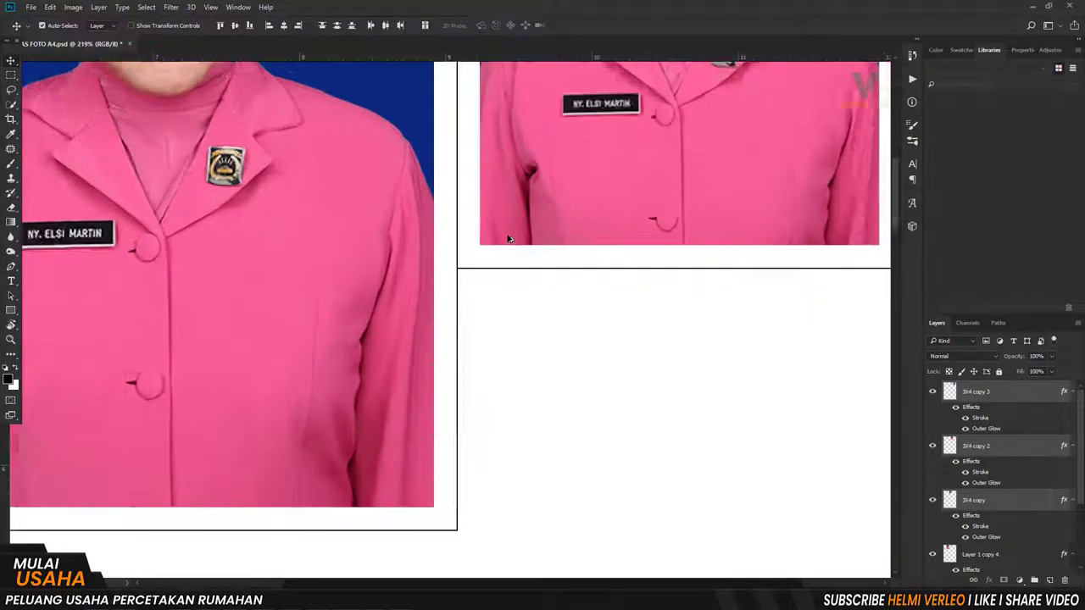
scroll(509, 241, down, 1)
scroll(500, 240, down, 1)
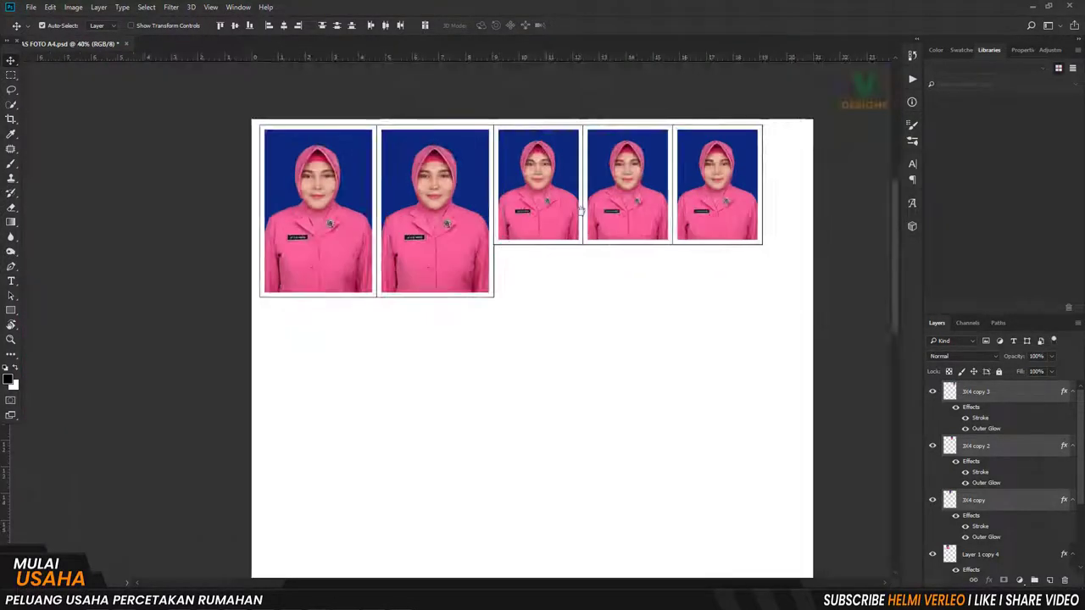
drag(580, 209, 522, 201)
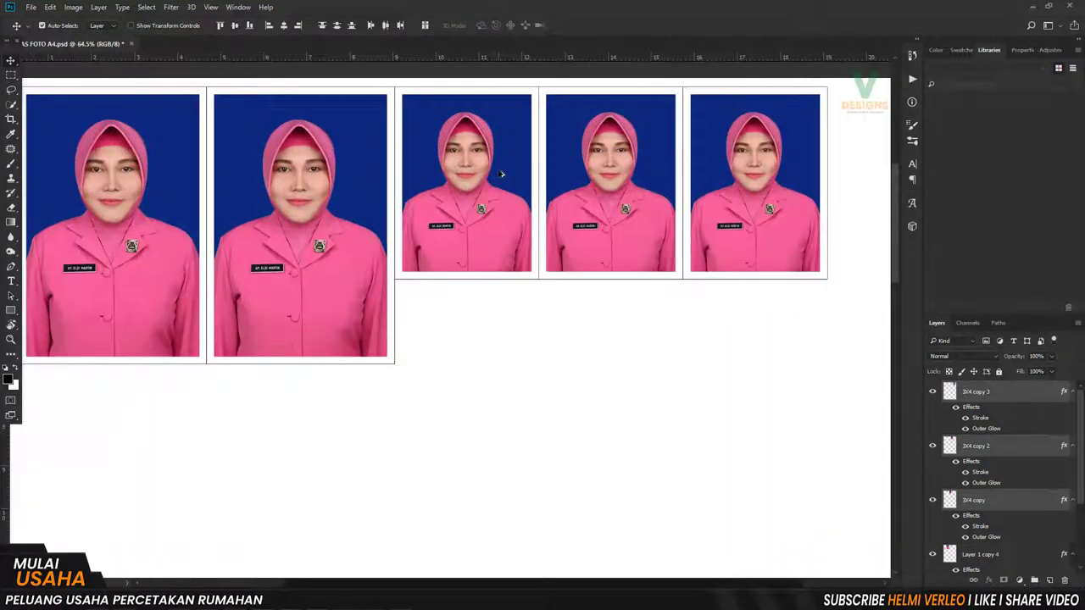